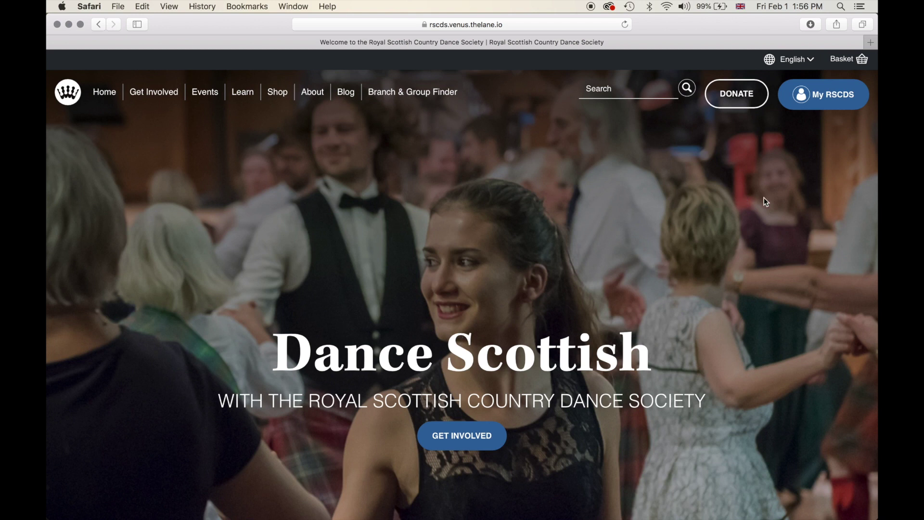
- Log in to My RSCDS using the saved member login from Safari's autofill
{"action": "left_click", "coordinate": [833, 96]}
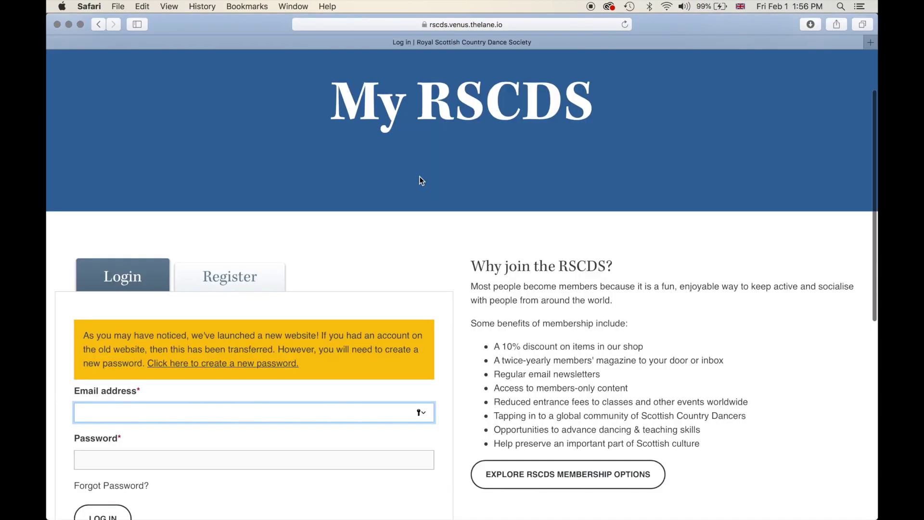
{"action": "scroll", "coordinate": [420, 177], "scroll_direction": "down", "scroll_amount": 1}
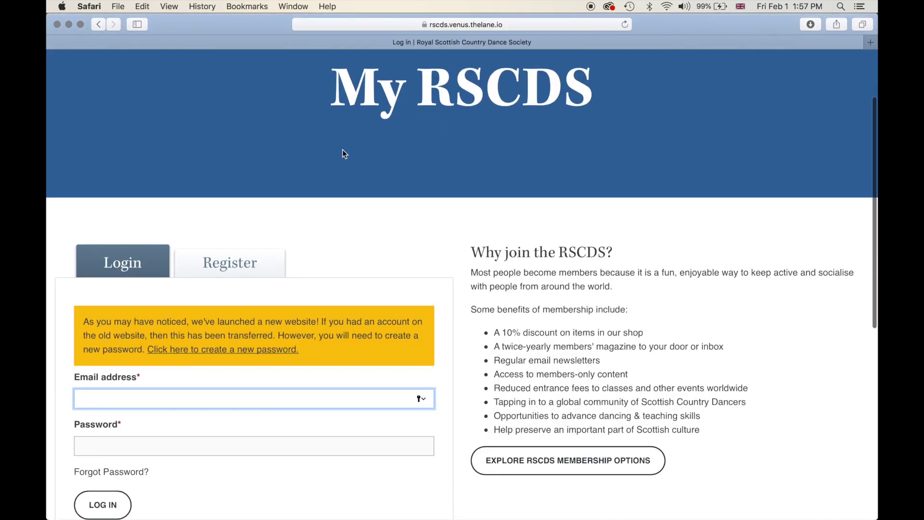
{"action": "scroll", "coordinate": [459, 134], "scroll_direction": "down", "scroll_amount": 2}
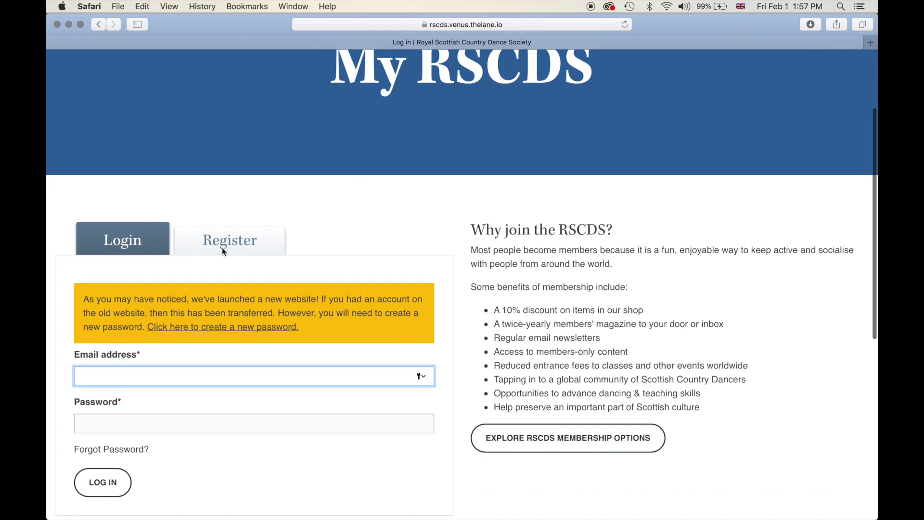
{"action": "type", "text": "mike"}
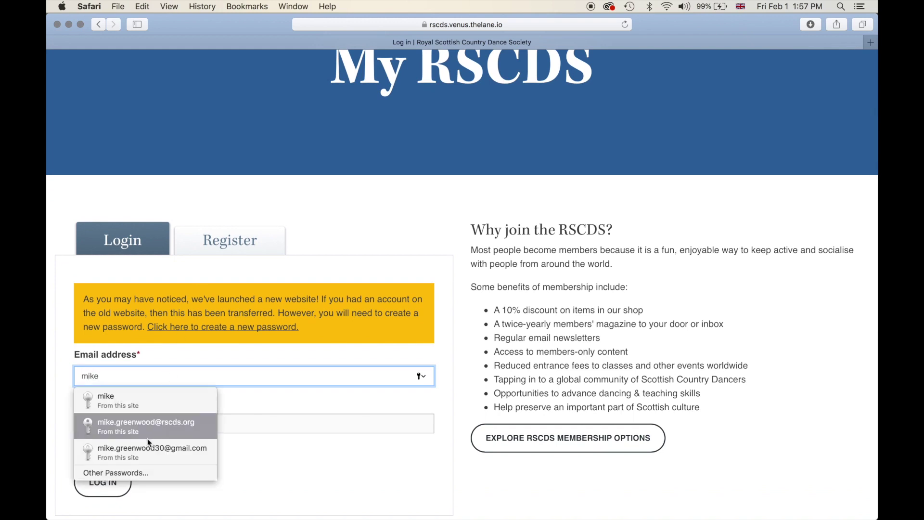
{"action": "left_click", "coordinate": [146, 447]}
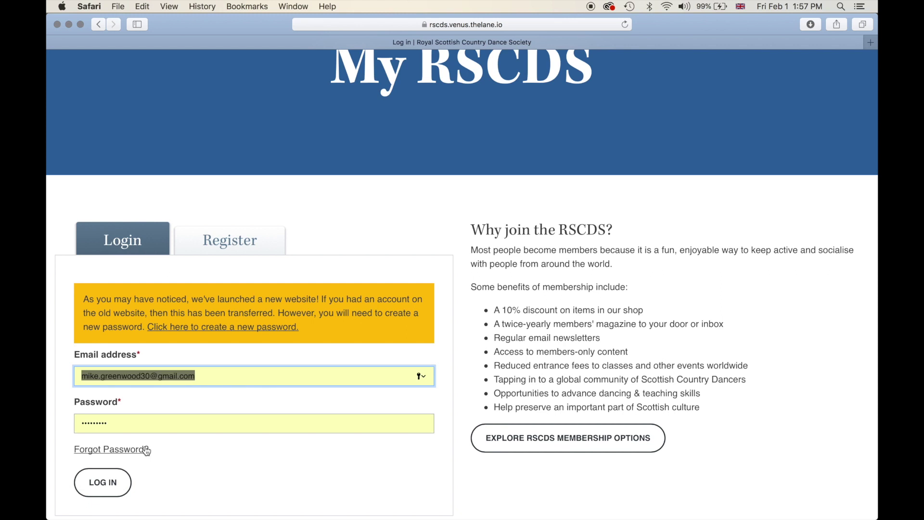
{"action": "left_click", "coordinate": [99, 484]}
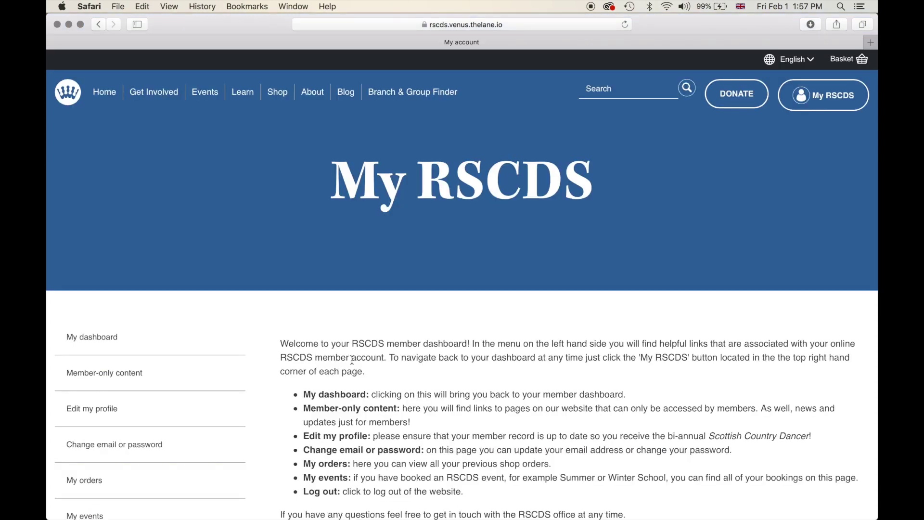
{"action": "scroll", "coordinate": [353, 360], "scroll_direction": "down", "scroll_amount": 3}
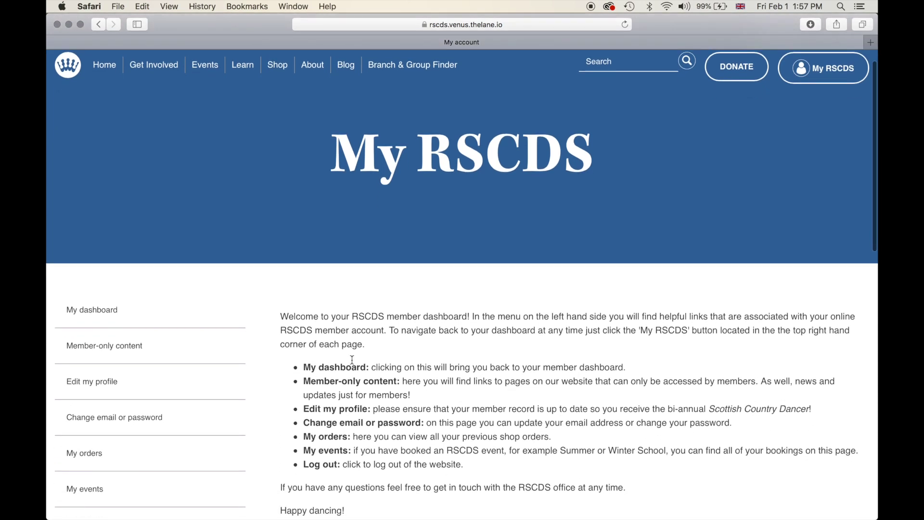
{"action": "scroll", "coordinate": [353, 359], "scroll_direction": "down", "scroll_amount": 5}
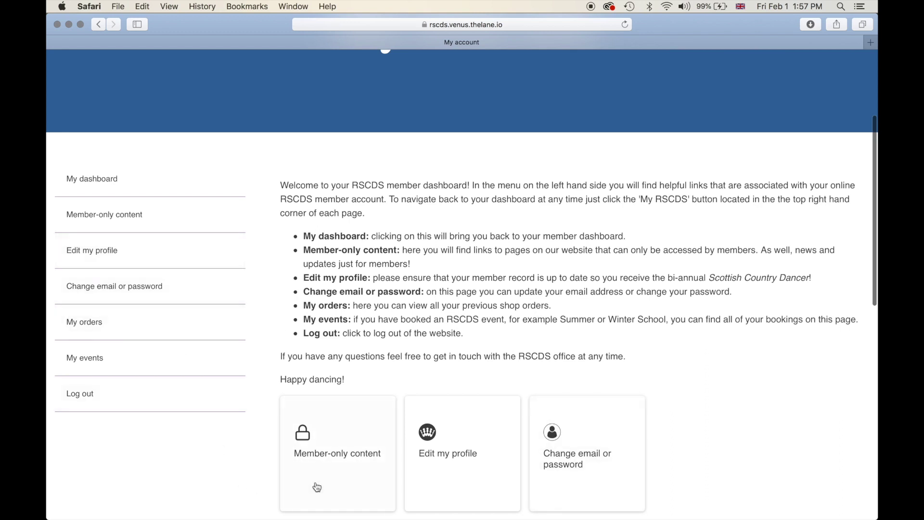
{"action": "scroll", "coordinate": [374, 337], "scroll_direction": "down", "scroll_amount": 6}
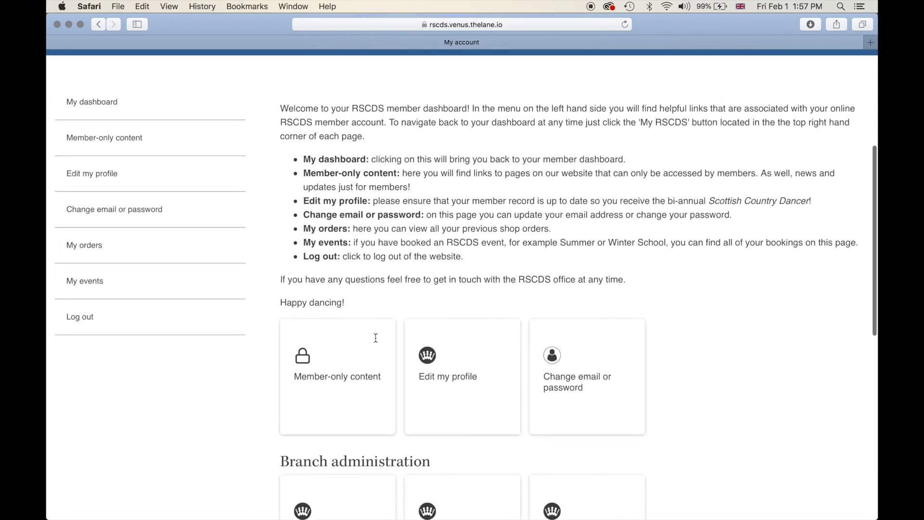
{"action": "scroll", "coordinate": [376, 338], "scroll_direction": "down", "scroll_amount": 4}
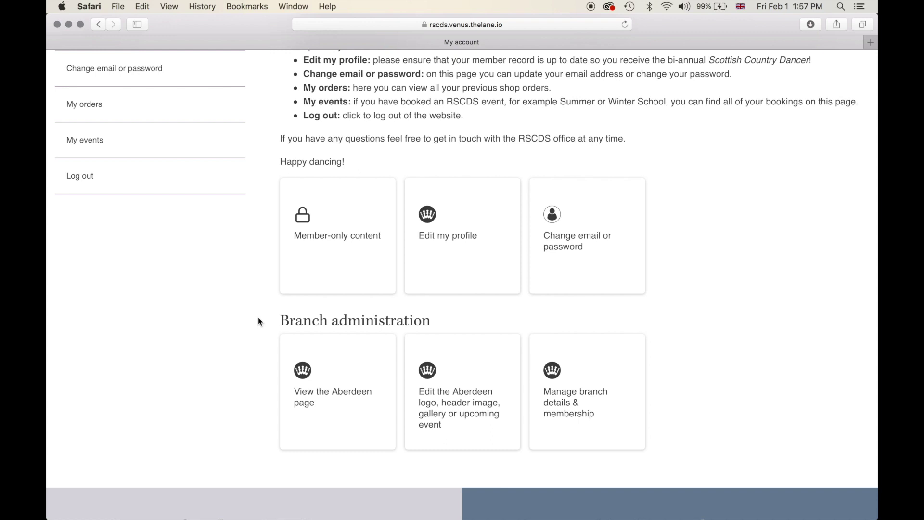
{"action": "scroll", "coordinate": [258, 317], "scroll_direction": "down", "scroll_amount": 1}
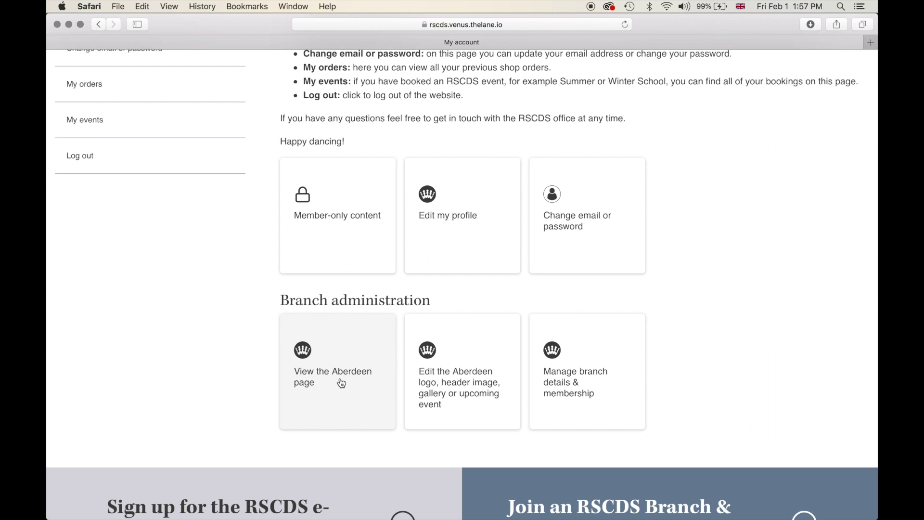
{"action": "scroll", "coordinate": [341, 383], "scroll_direction": "down", "scroll_amount": 2}
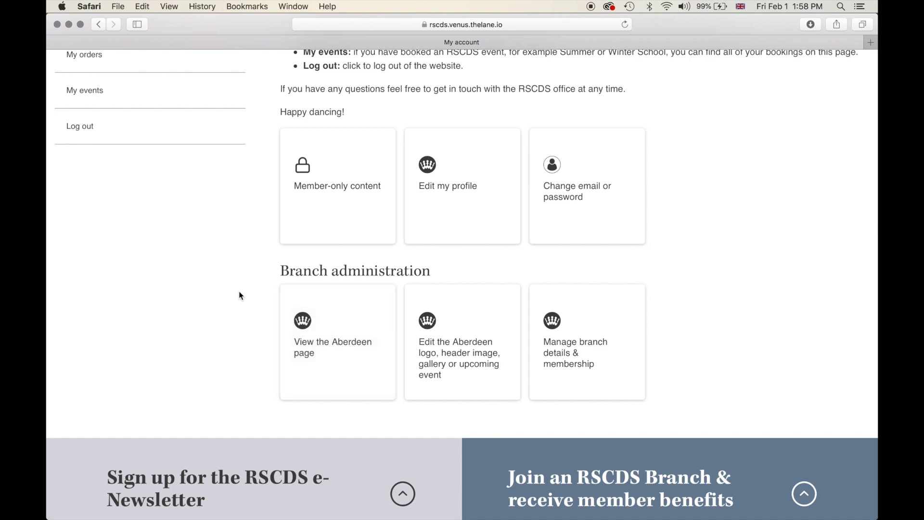
{"action": "scroll", "coordinate": [241, 296], "scroll_direction": "down", "scroll_amount": 2}
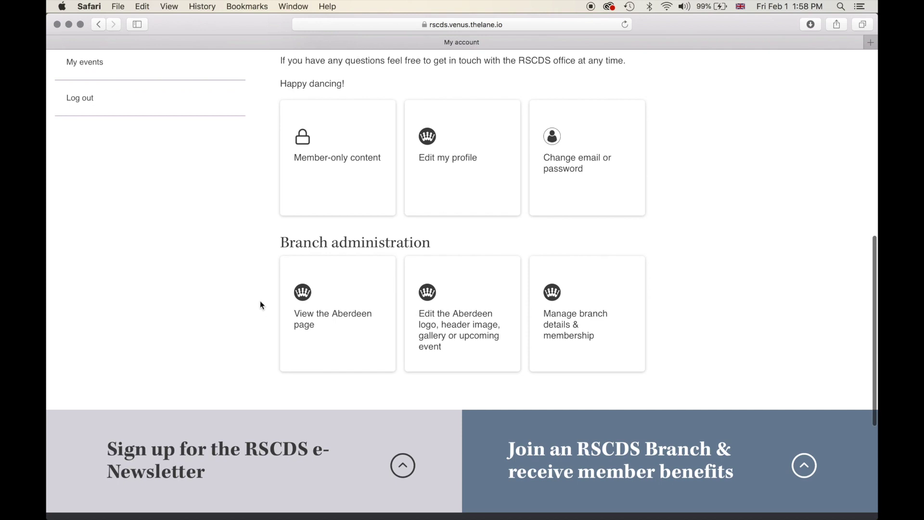
- Review the public Aberdeen branch page: 165 members, founded 1925, map, contact form and donation image
{"action": "left_click", "coordinate": [326, 317]}
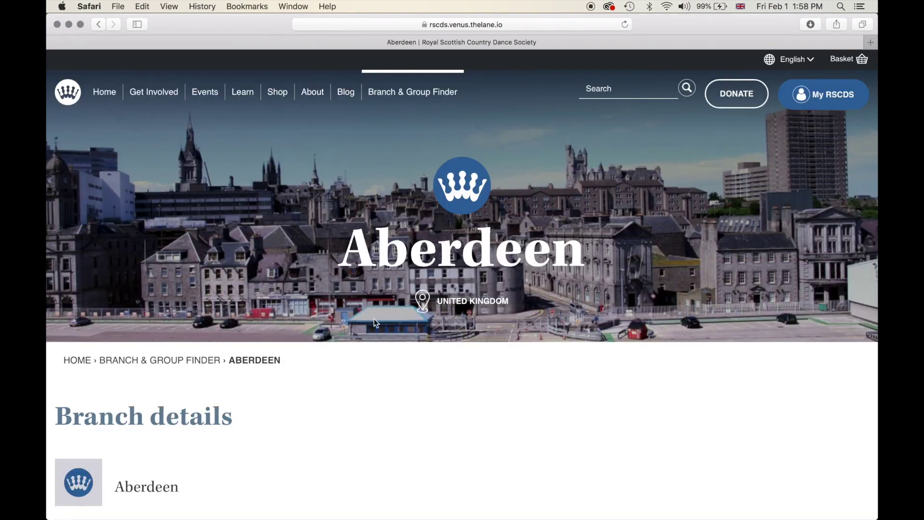
{"action": "scroll", "coordinate": [376, 322], "scroll_direction": "down", "scroll_amount": 3}
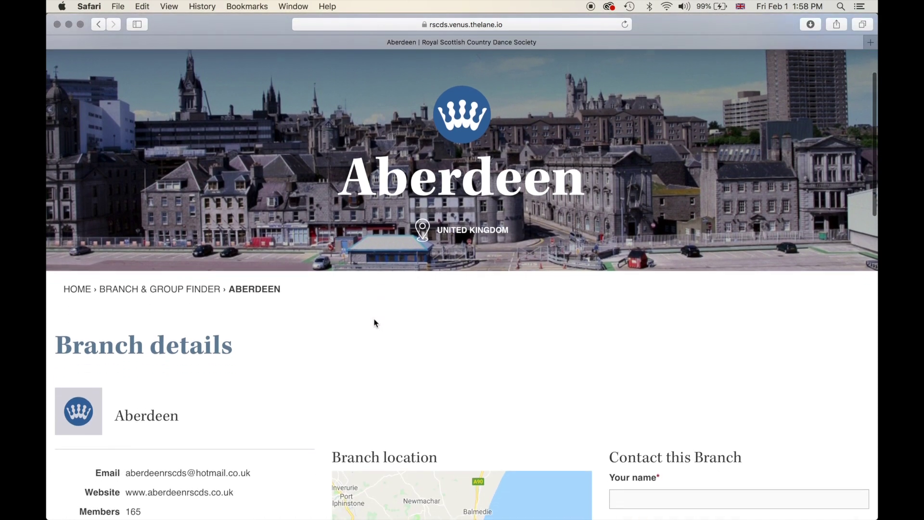
{"action": "scroll", "coordinate": [376, 323], "scroll_direction": "down", "scroll_amount": 5}
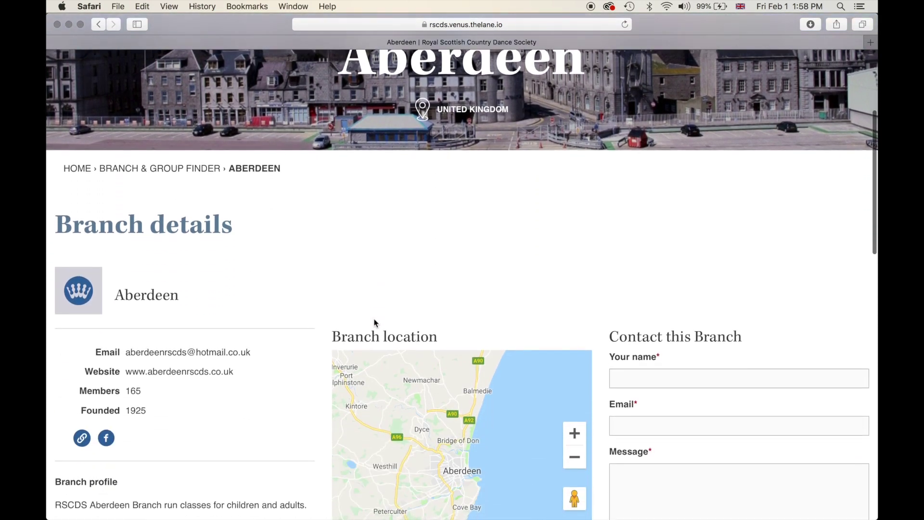
{"action": "scroll", "coordinate": [321, 322], "scroll_direction": "down", "scroll_amount": 4}
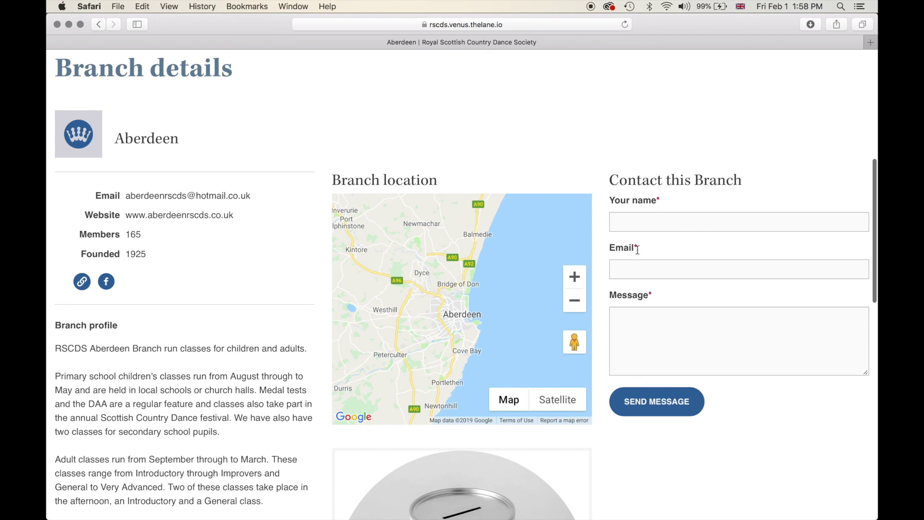
{"action": "scroll", "coordinate": [651, 205], "scroll_direction": "down", "scroll_amount": 5}
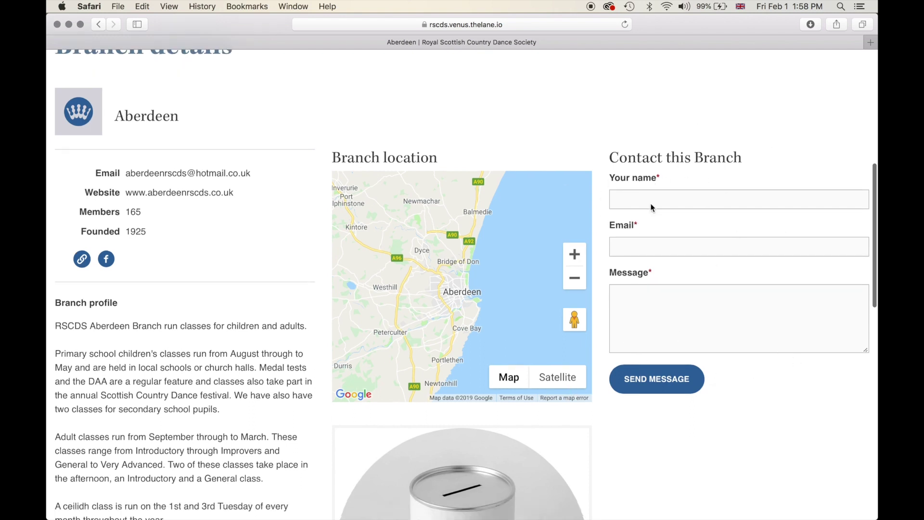
{"action": "scroll", "coordinate": [651, 207], "scroll_direction": "down", "scroll_amount": 1}
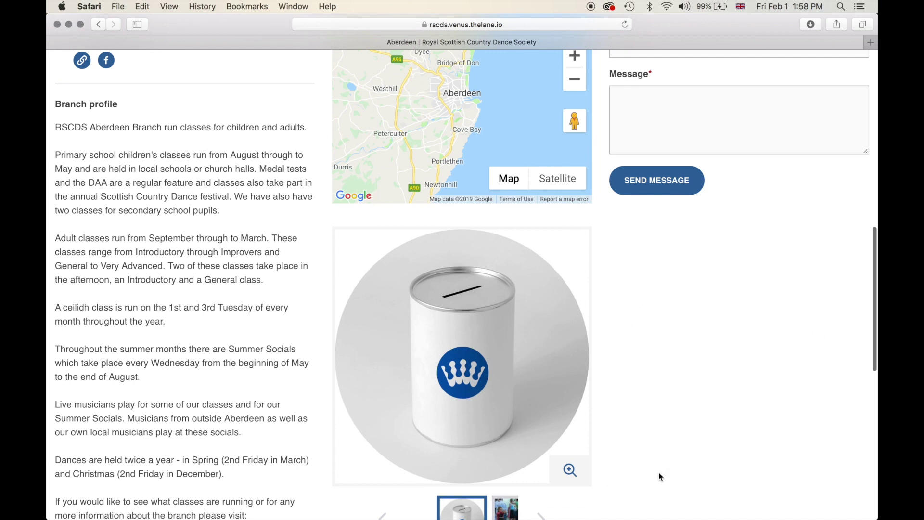
{"action": "scroll", "coordinate": [273, 241], "scroll_direction": "up", "scroll_amount": 5}
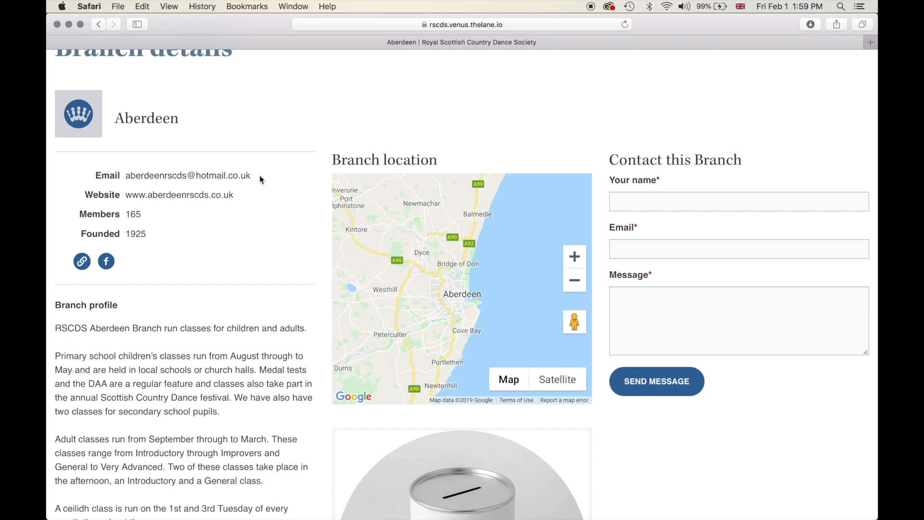
{"action": "scroll", "coordinate": [261, 180], "scroll_direction": "up", "scroll_amount": 5}
{"action": "scroll", "coordinate": [261, 180], "scroll_direction": "up", "scroll_amount": 5}
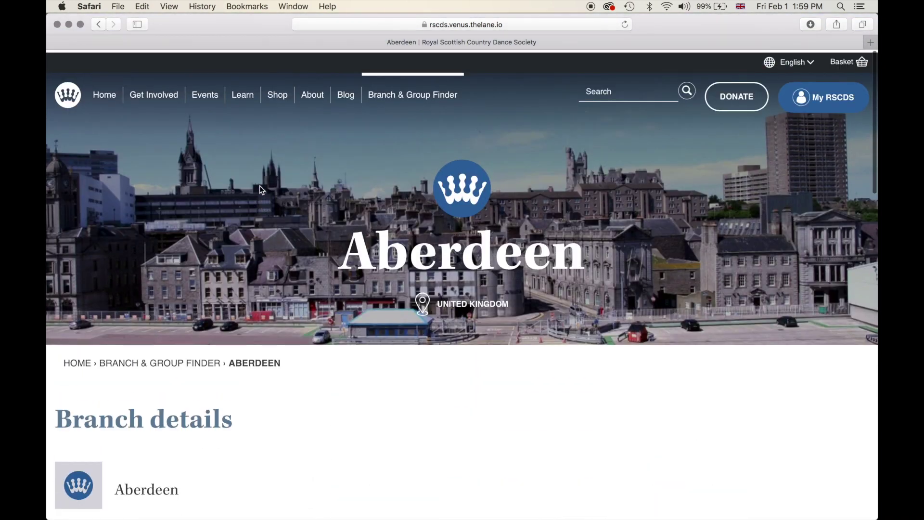
- From the My RSCDS dashboard's Branch administration, open the Aberdeen Edit Branch form
{"action": "left_click", "coordinate": [825, 95]}
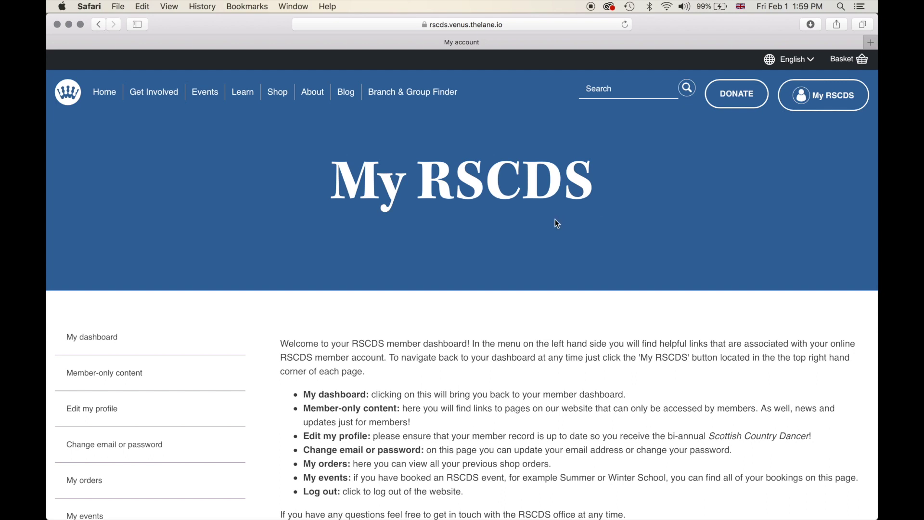
{"action": "scroll", "coordinate": [556, 220], "scroll_direction": "down", "scroll_amount": 5}
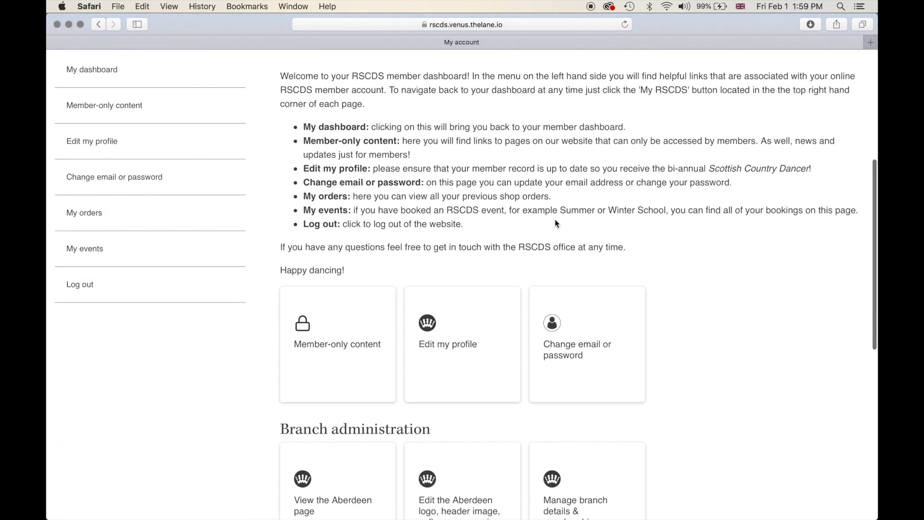
{"action": "scroll", "coordinate": [555, 223], "scroll_direction": "down", "scroll_amount": 3}
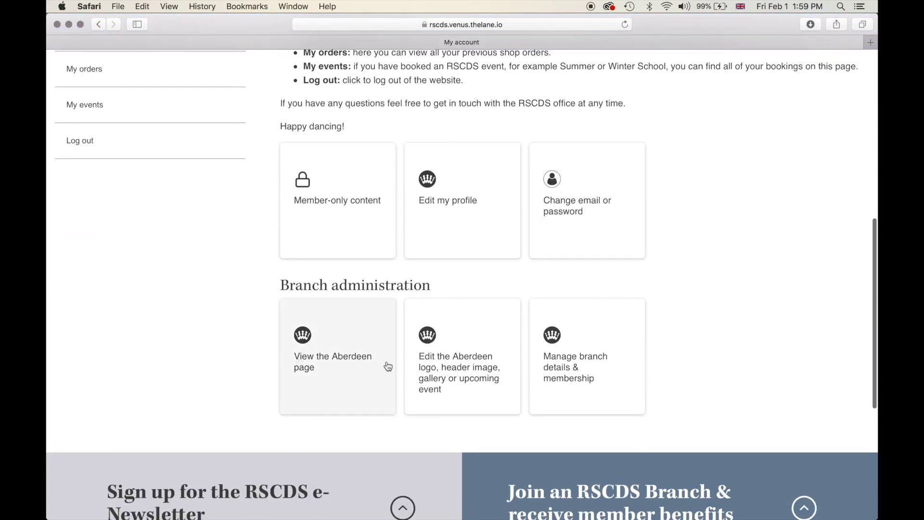
{"action": "left_click", "coordinate": [475, 382]}
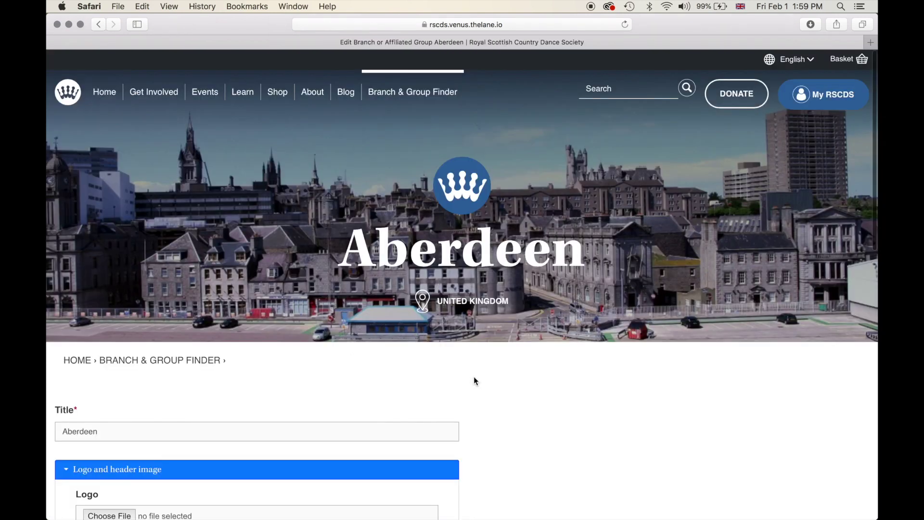
{"action": "scroll", "coordinate": [475, 382], "scroll_direction": "down", "scroll_amount": 3}
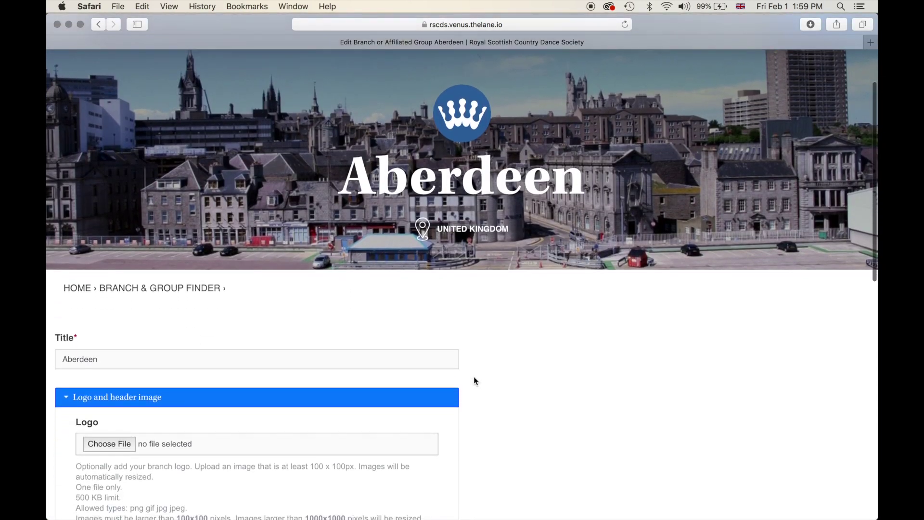
{"action": "scroll", "coordinate": [475, 381], "scroll_direction": "down", "scroll_amount": 3}
{"action": "scroll", "coordinate": [474, 381], "scroll_direction": "down", "scroll_amount": 2}
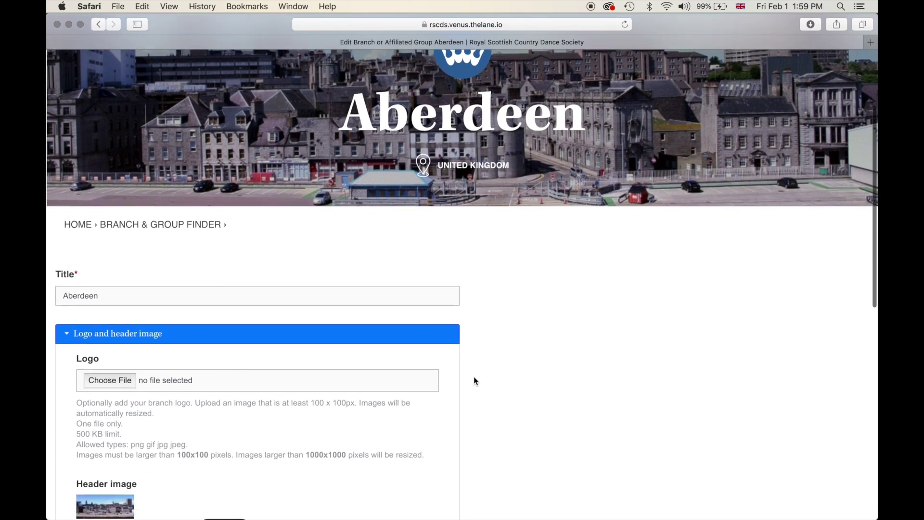
{"action": "scroll", "coordinate": [474, 381], "scroll_direction": "down", "scroll_amount": 2}
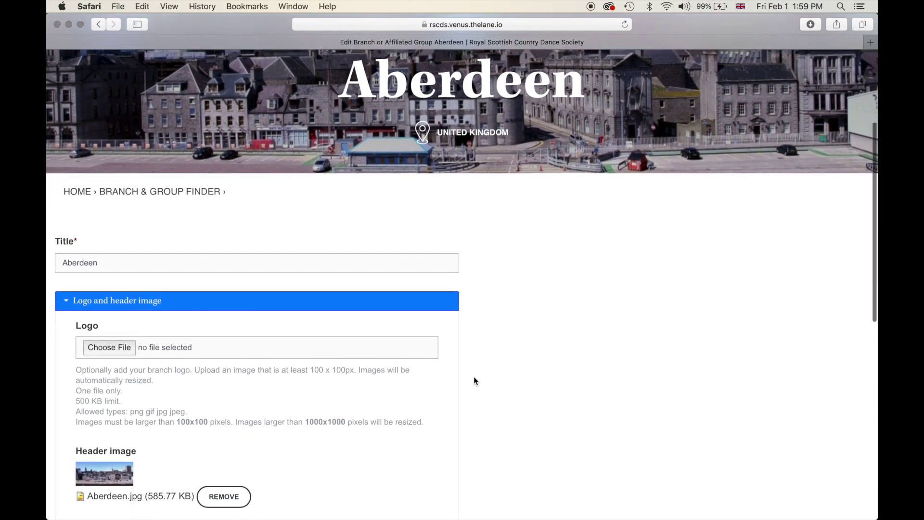
{"action": "scroll", "coordinate": [474, 377], "scroll_direction": "up", "scroll_amount": 5}
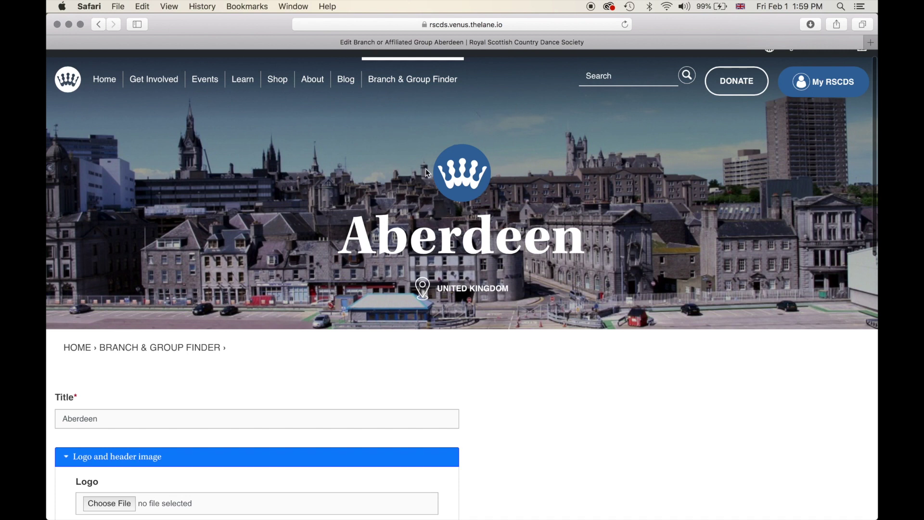
{"action": "scroll", "coordinate": [380, 179], "scroll_direction": "down", "scroll_amount": 5}
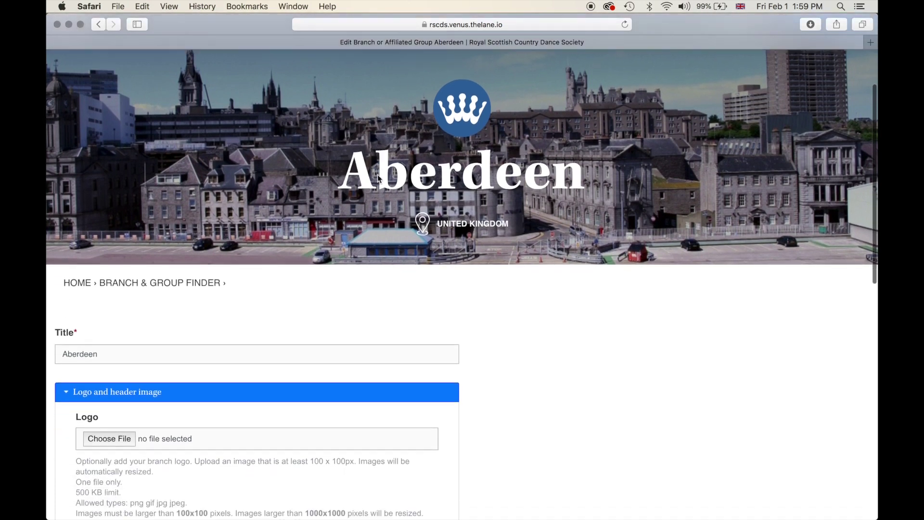
{"action": "scroll", "coordinate": [378, 175], "scroll_direction": "up", "scroll_amount": 5}
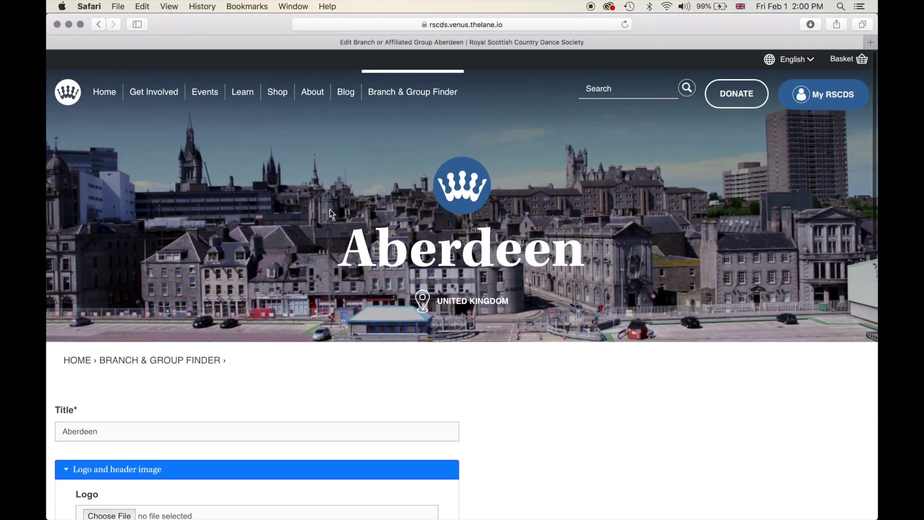
{"action": "scroll", "coordinate": [303, 232], "scroll_direction": "down", "scroll_amount": 10}
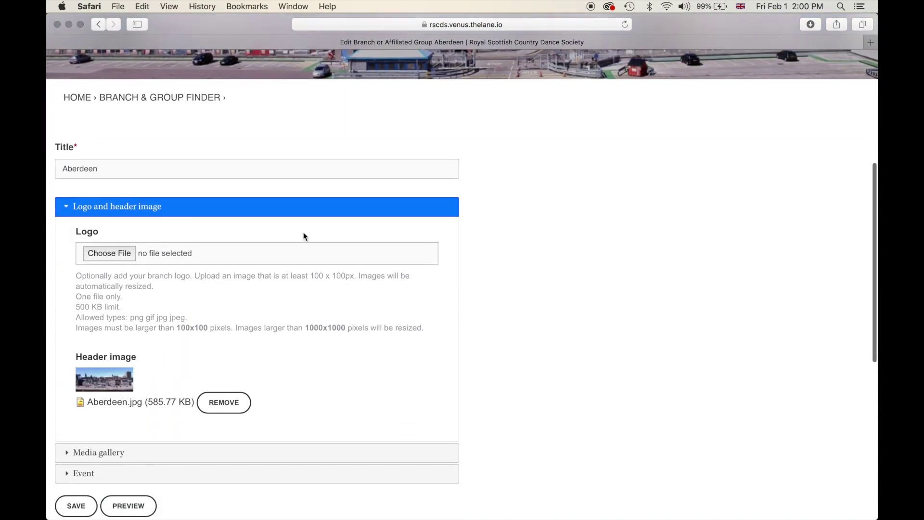
{"action": "scroll", "coordinate": [303, 233], "scroll_direction": "down", "scroll_amount": 3}
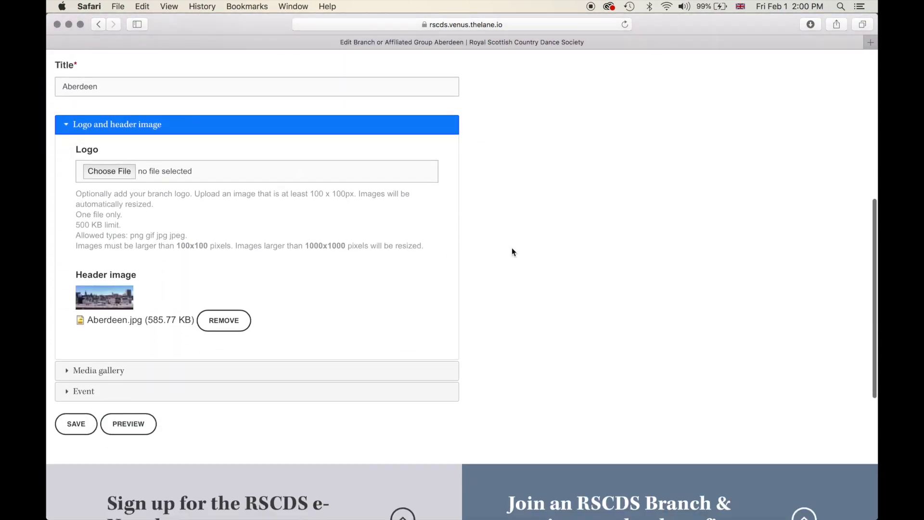
{"action": "left_click", "coordinate": [128, 86]}
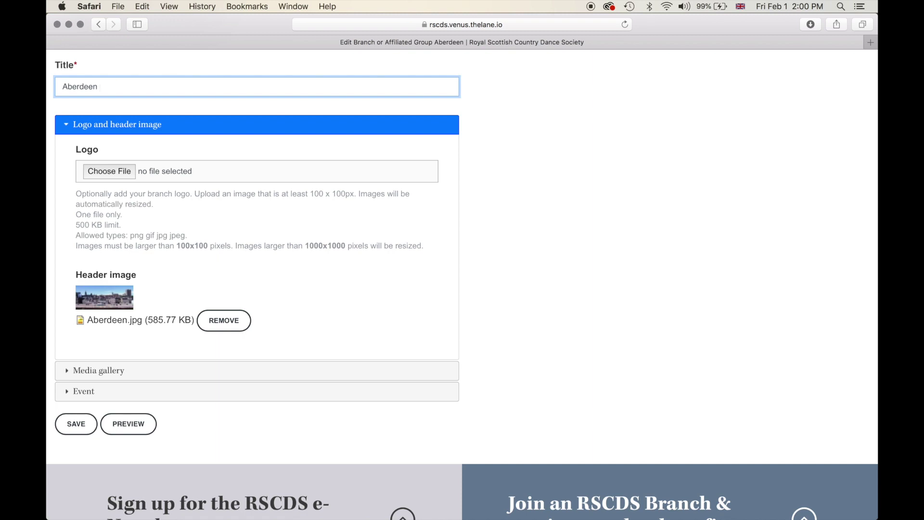
{"action": "type", "text": "Branch"}
{"action": "left_click_drag", "start_coordinate": [134, 85], "coordinate": [96, 83]}
{"action": "key", "text": "BackSpace"}
{"action": "left_click", "coordinate": [652, 195]}
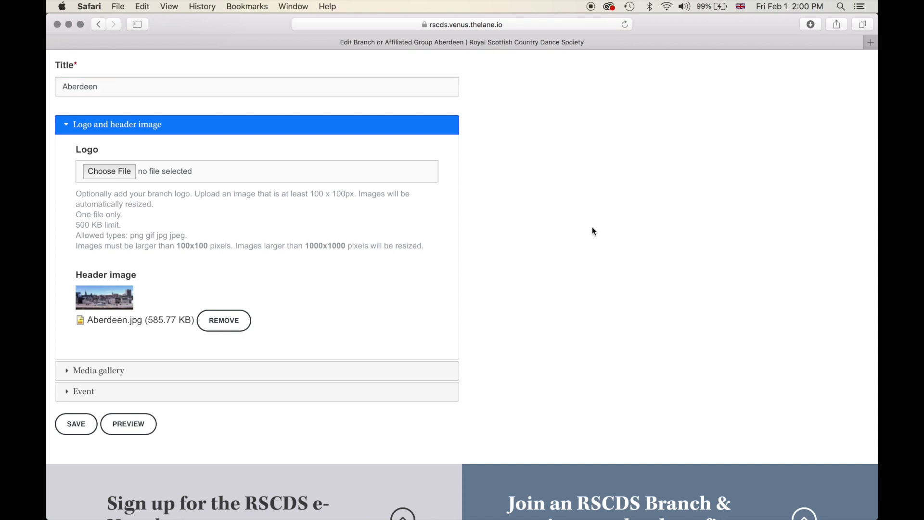
{"action": "scroll", "coordinate": [592, 230], "scroll_direction": "down", "scroll_amount": 1}
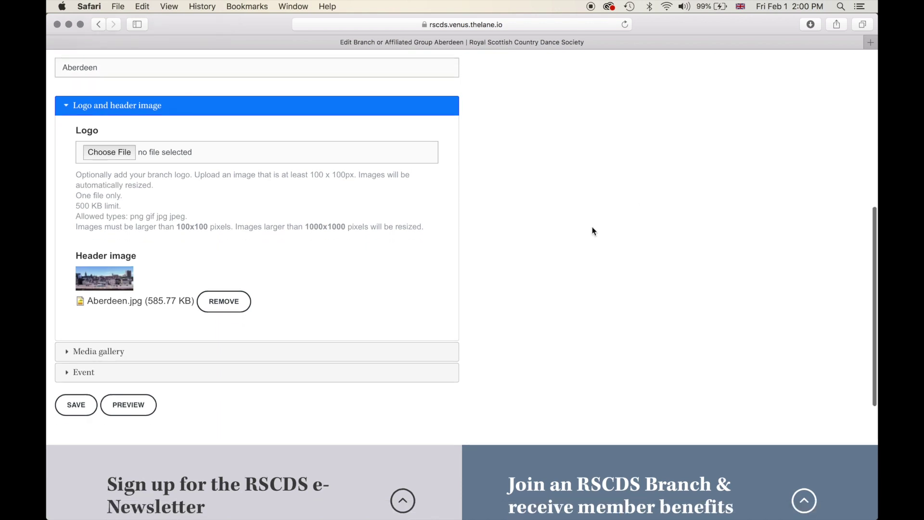
- Remove Aberdeen.jpg from the Header image field in the Logo and header image section
{"action": "left_click", "coordinate": [68, 109]}
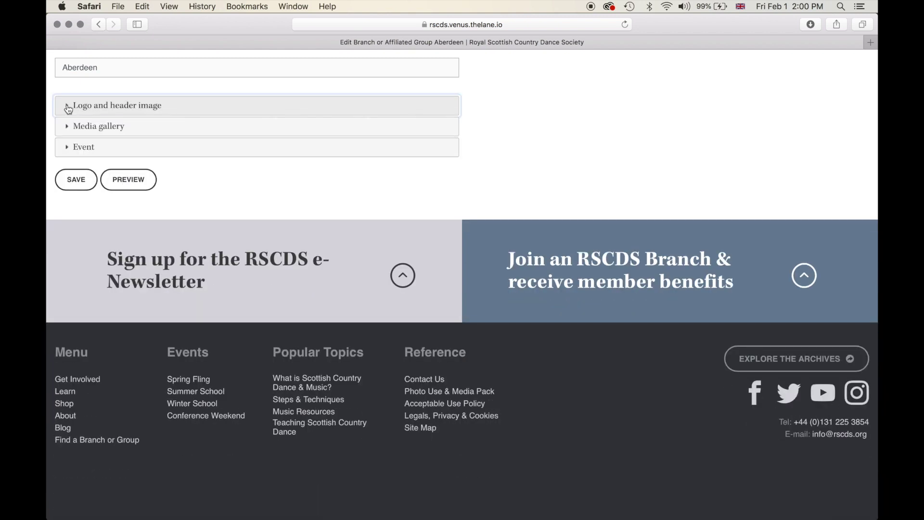
{"action": "left_click", "coordinate": [69, 109]}
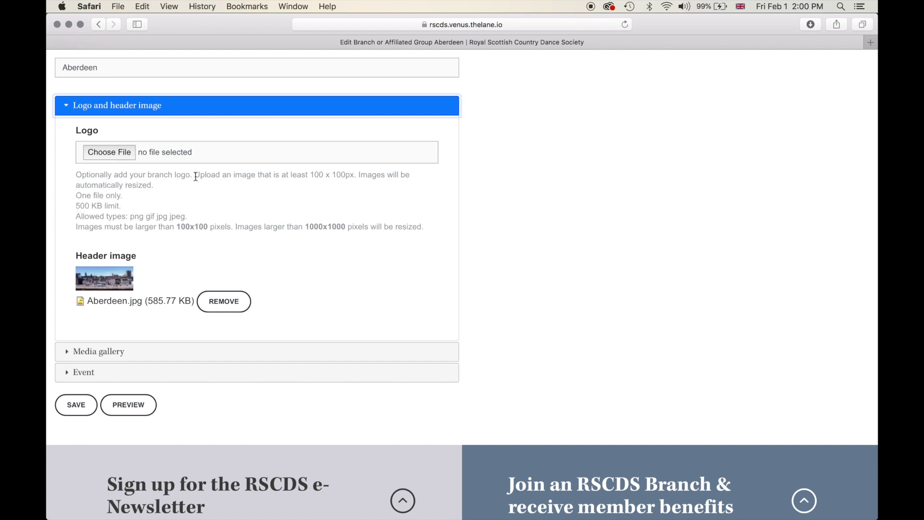
{"action": "scroll", "coordinate": [257, 247], "scroll_direction": "down", "scroll_amount": 1}
{"action": "scroll", "coordinate": [201, 232], "scroll_direction": "down", "scroll_amount": 1}
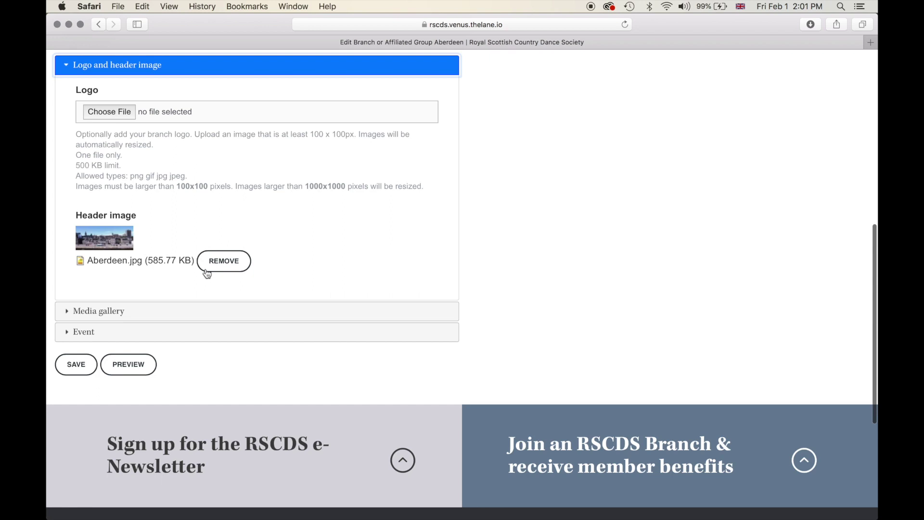
{"action": "left_click", "coordinate": [224, 264]}
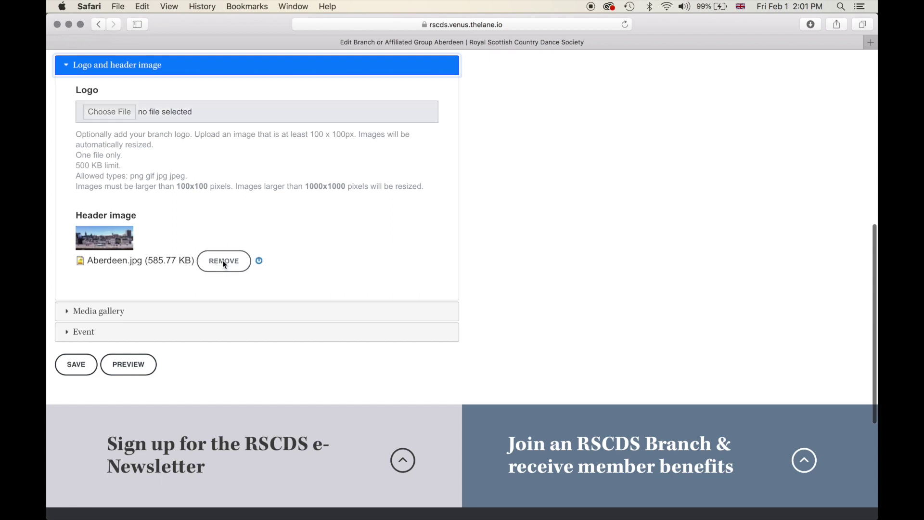
- Confirm the Header image field is now empty and expand the Media gallery section
{"action": "scroll", "coordinate": [223, 262], "scroll_direction": "up", "scroll_amount": 6}
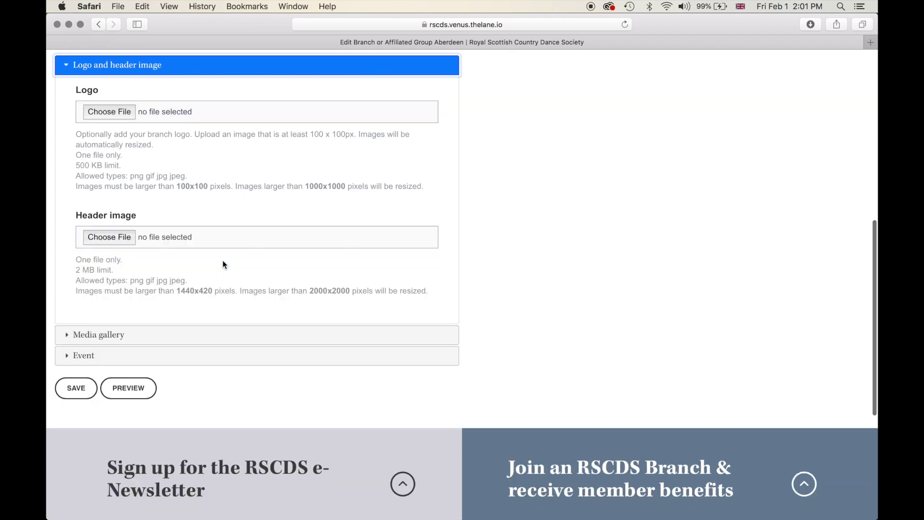
{"action": "scroll", "coordinate": [223, 262], "scroll_direction": "up", "scroll_amount": 2}
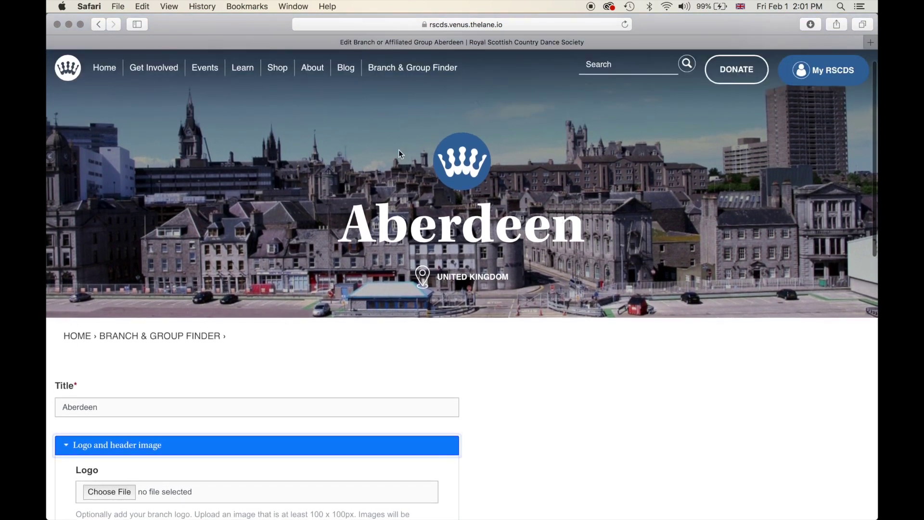
{"action": "scroll", "coordinate": [403, 305], "scroll_direction": "down", "scroll_amount": 7}
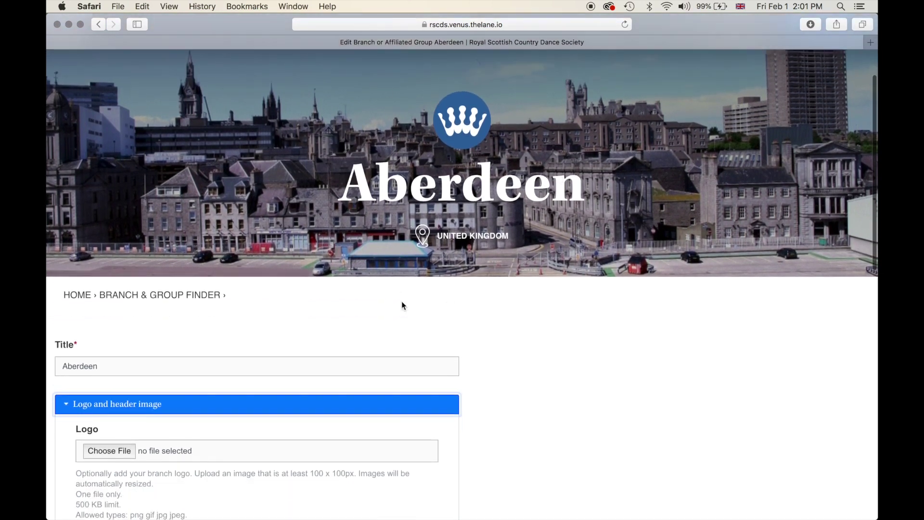
{"action": "scroll", "coordinate": [402, 305], "scroll_direction": "down", "scroll_amount": 4}
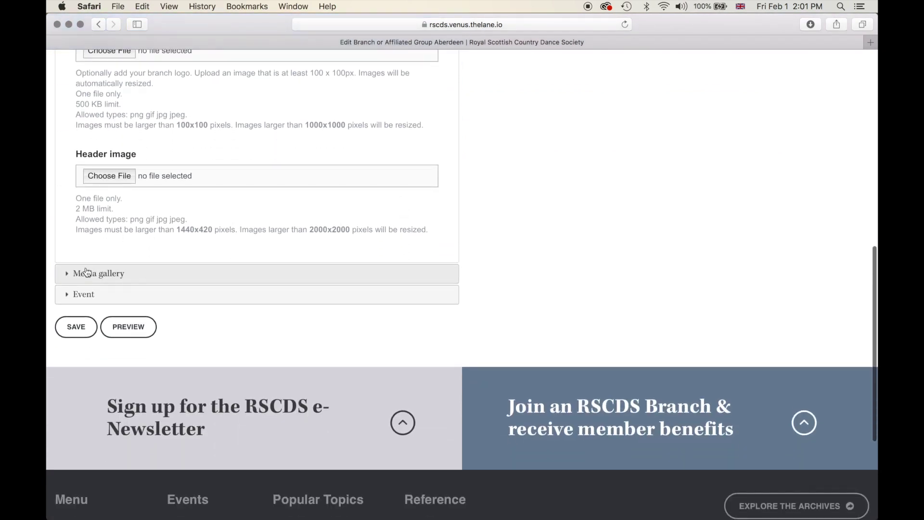
{"action": "left_click", "coordinate": [86, 273]}
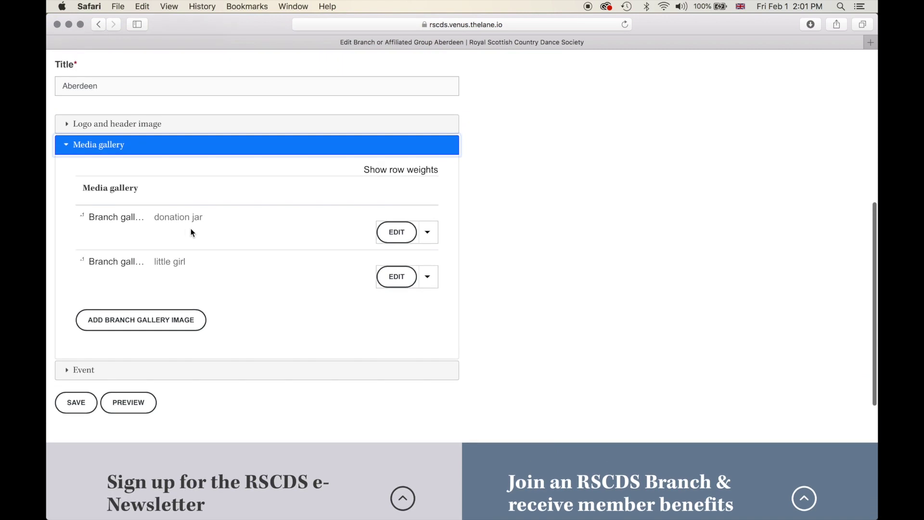
- Set the first gallery image's alt text to 'Donation jar' and remove its donation.jpg file
{"action": "left_click", "coordinate": [428, 233]}
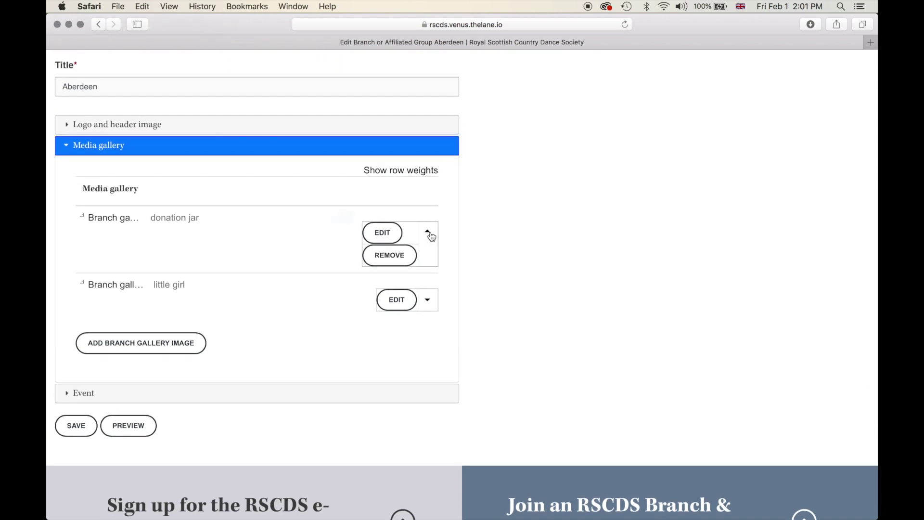
{"action": "left_click", "coordinate": [381, 233]}
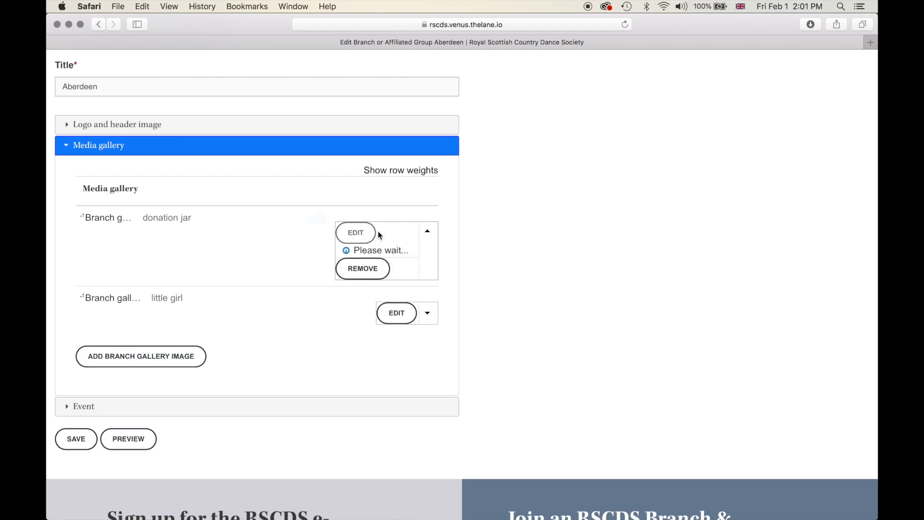
{"action": "left_click", "coordinate": [136, 344]}
{"action": "key", "text": "BackSpace"}
{"action": "key", "text": "BackSpace"}
{"action": "key", "text": "BackSpace"}
{"action": "key", "text": "BackSpace"}
{"action": "key", "text": "BackSpace"}
{"action": "key", "text": "BackSpace"}
{"action": "key", "text": "BackSpace"}
{"action": "key", "text": "BackSpace"}
{"action": "key", "text": "BackSpace"}
{"action": "key", "text": "BackSpace"}
{"action": "key", "text": "BackSpace"}
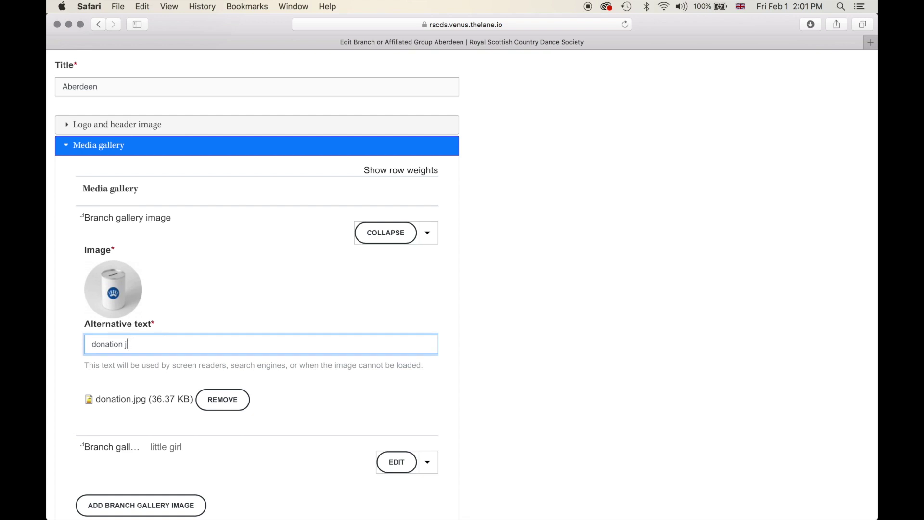
{"action": "key", "text": "BackSpace"}
{"action": "type", "text": "Donation jar"}
{"action": "scroll", "coordinate": [306, 356], "scroll_direction": "down", "scroll_amount": 3}
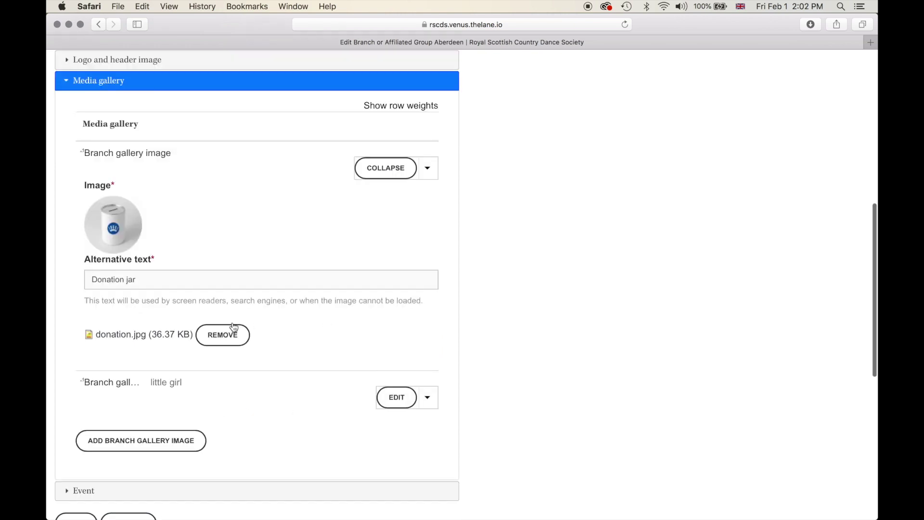
{"action": "left_click", "coordinate": [223, 338]}
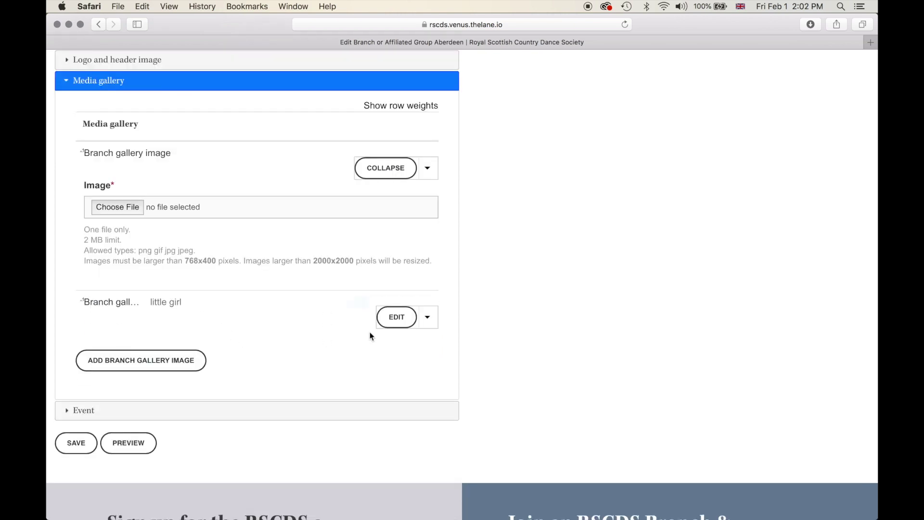
- Open the 'little girl' gallery item (get-involved.jpg) for editing, then expand the Event section
{"action": "left_click", "coordinate": [403, 318]}
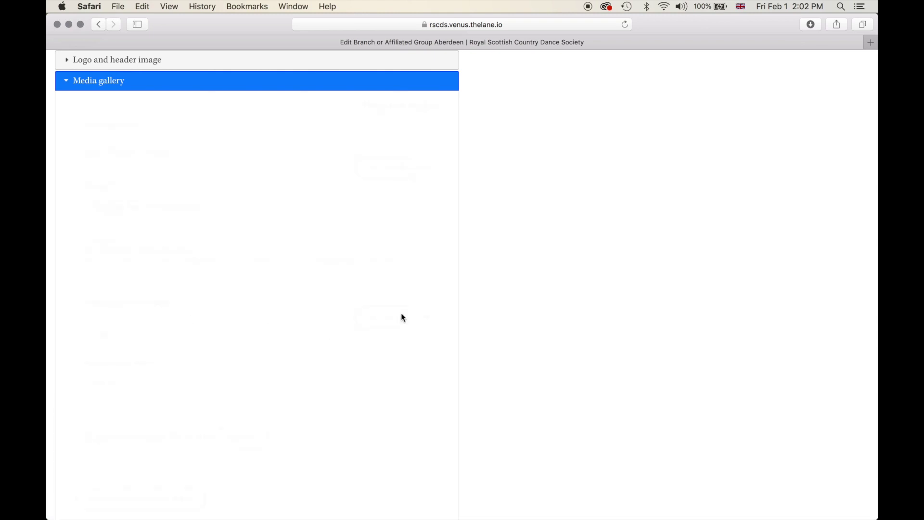
{"action": "scroll", "coordinate": [264, 318], "scroll_direction": "down", "scroll_amount": 3}
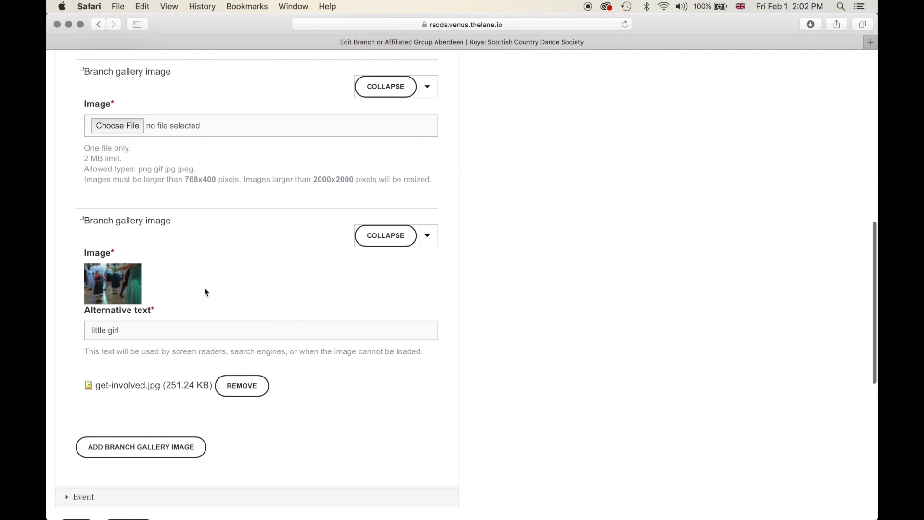
{"action": "left_click", "coordinate": [142, 328]}
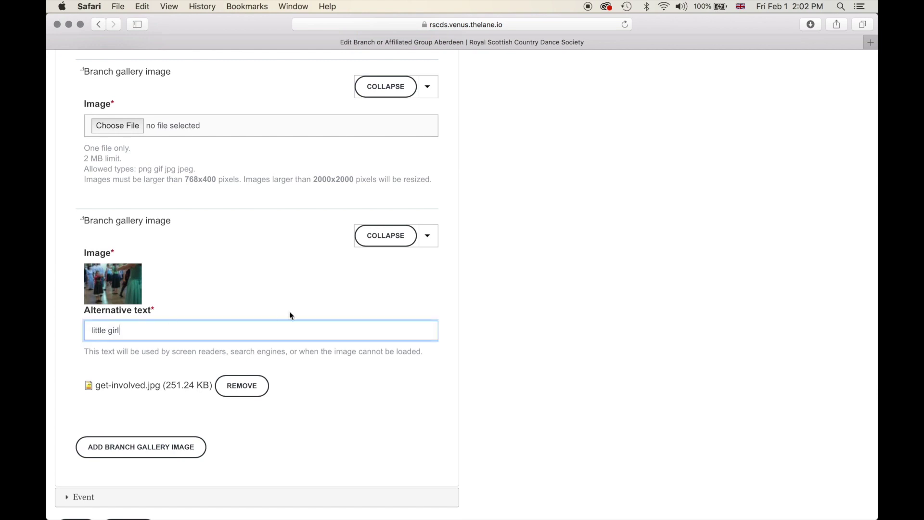
{"action": "scroll", "coordinate": [290, 315], "scroll_direction": "down", "scroll_amount": 4}
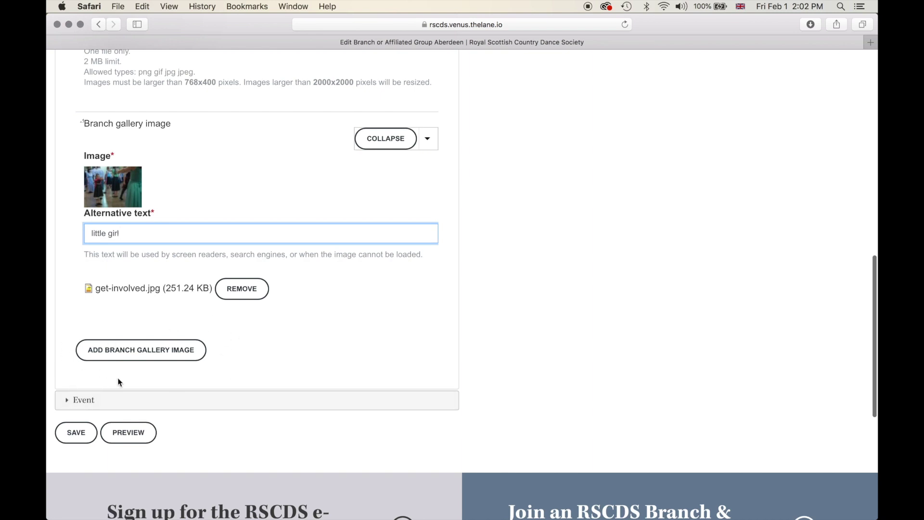
{"action": "scroll", "coordinate": [118, 382], "scroll_direction": "down", "scroll_amount": 1}
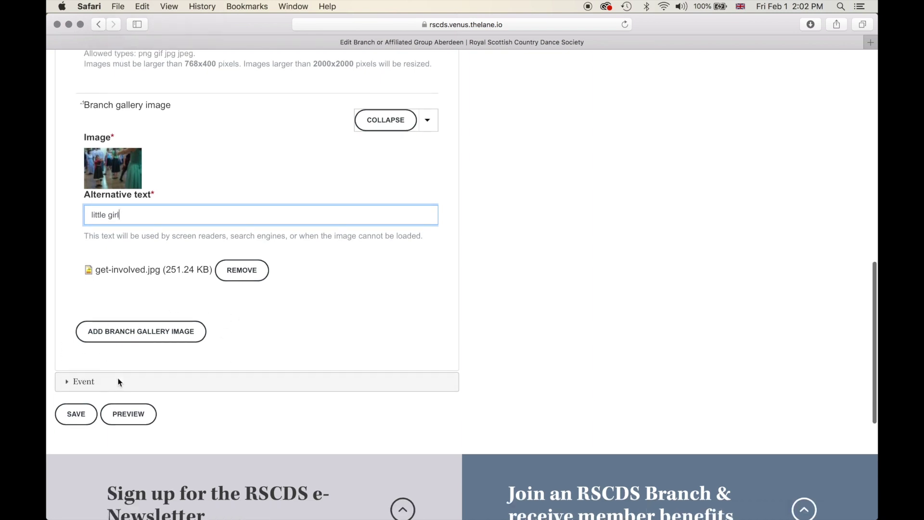
{"action": "left_click", "coordinate": [79, 383]}
{"action": "scroll", "coordinate": [200, 271], "scroll_direction": "up", "scroll_amount": 3}
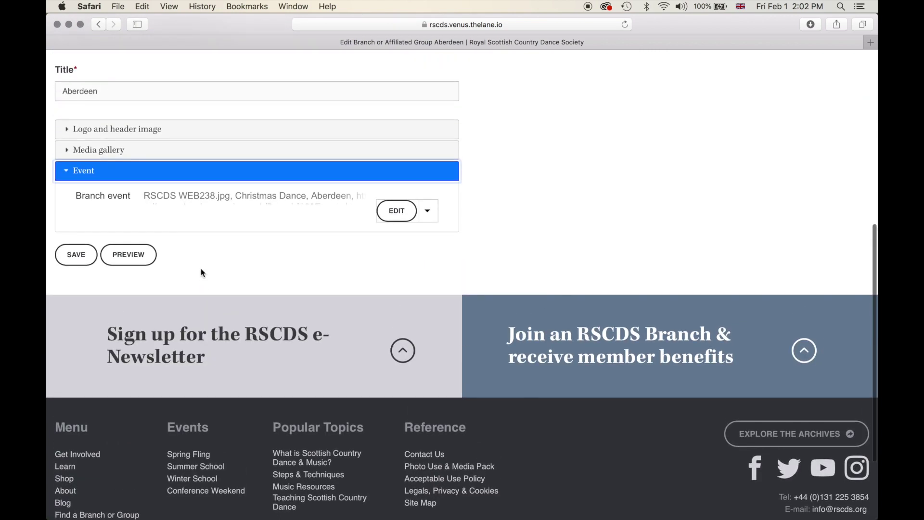
{"action": "left_click", "coordinate": [397, 211]}
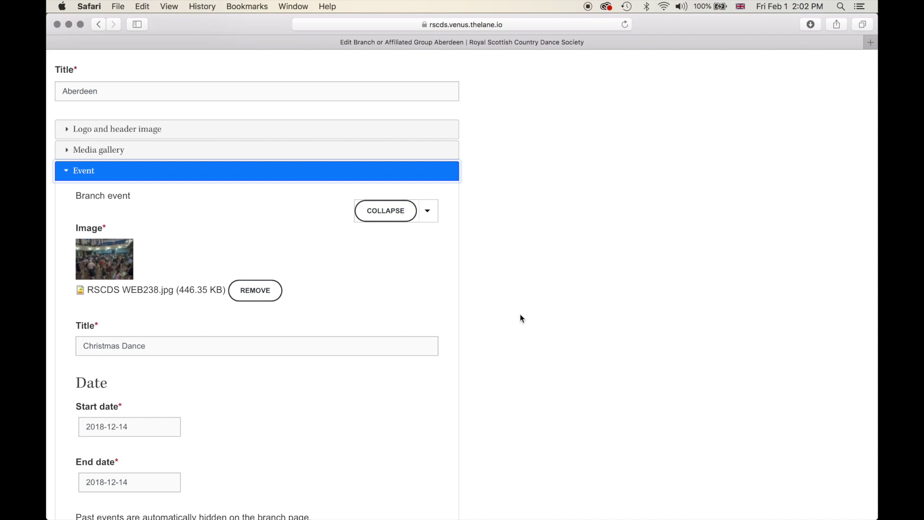
{"action": "scroll", "coordinate": [520, 314], "scroll_direction": "down", "scroll_amount": 4}
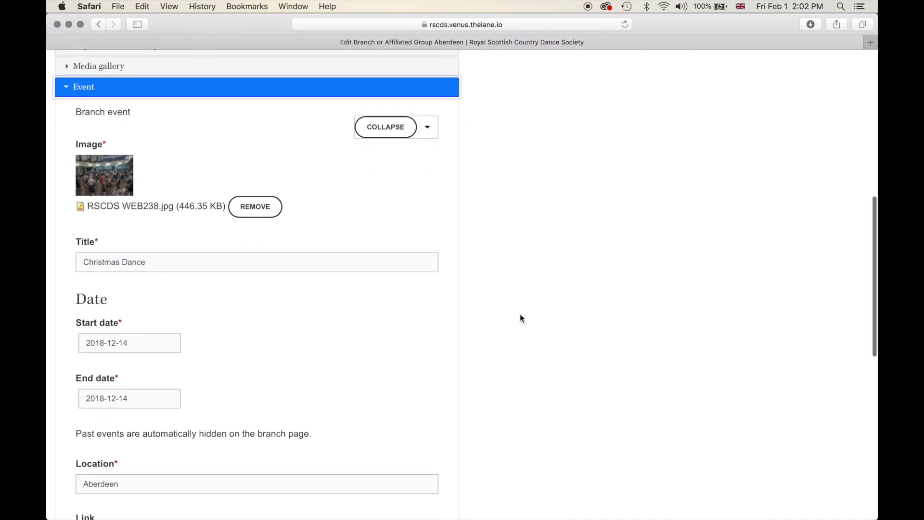
{"action": "scroll", "coordinate": [520, 318], "scroll_direction": "down", "scroll_amount": 1}
{"action": "scroll", "coordinate": [301, 120], "scroll_direction": "down", "scroll_amount": 1}
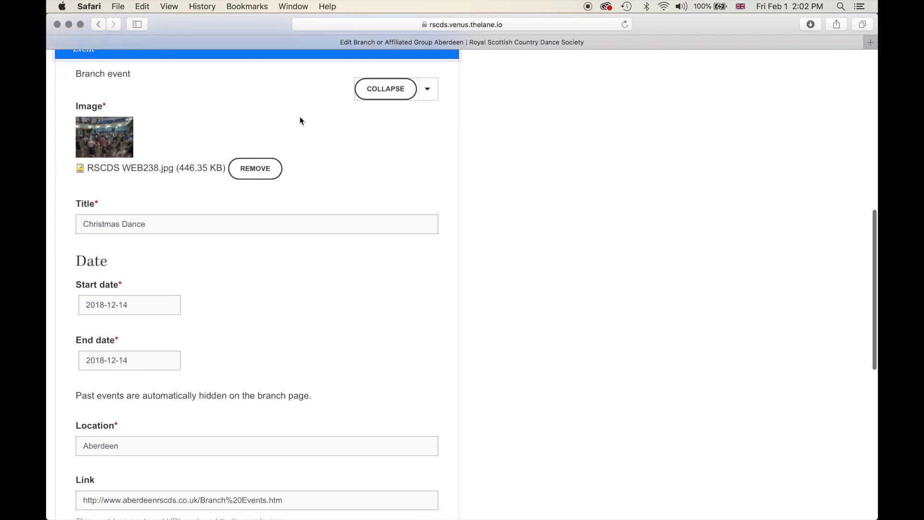
{"action": "scroll", "coordinate": [301, 120], "scroll_direction": "down", "scroll_amount": 1}
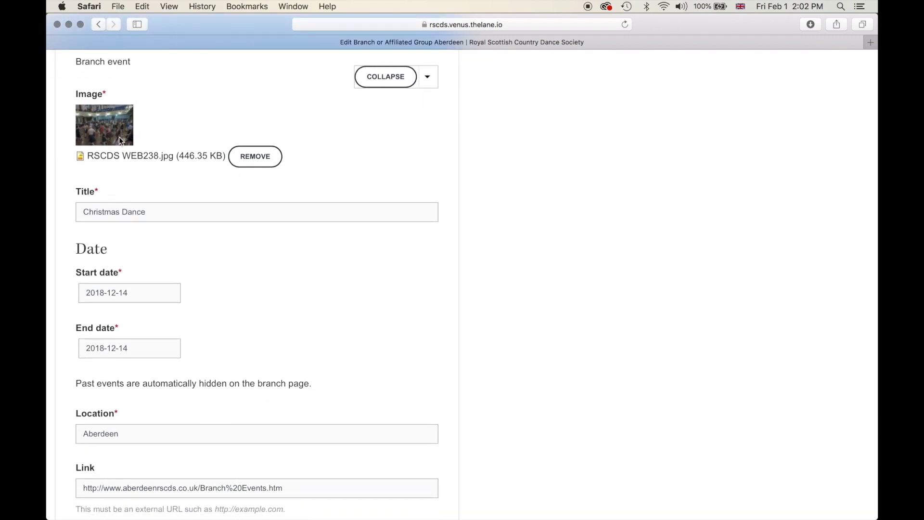
{"action": "left_click", "coordinate": [128, 212]}
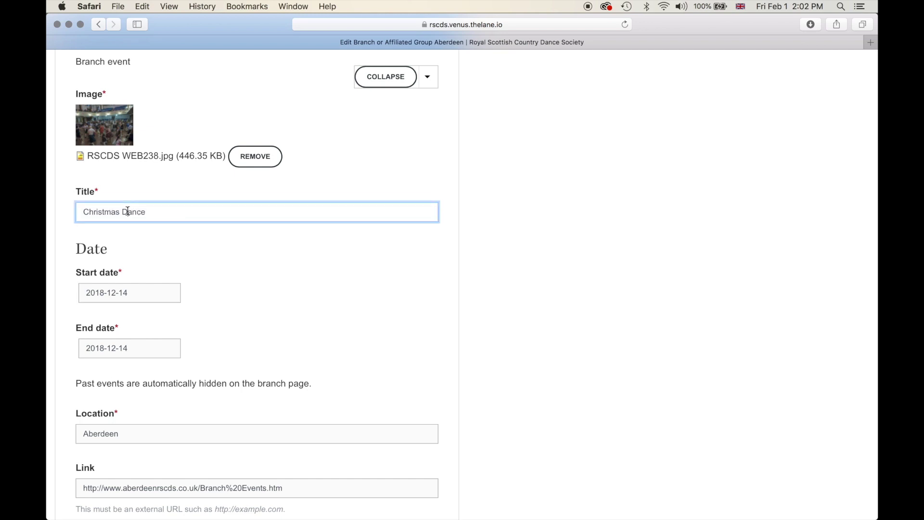
{"action": "scroll", "coordinate": [126, 221], "scroll_direction": "down", "scroll_amount": 5}
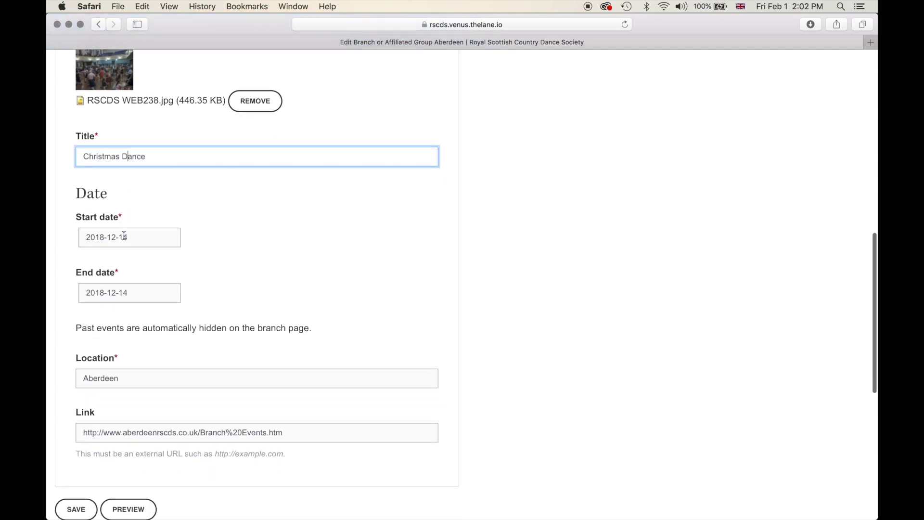
{"action": "key", "text": "Tab"}
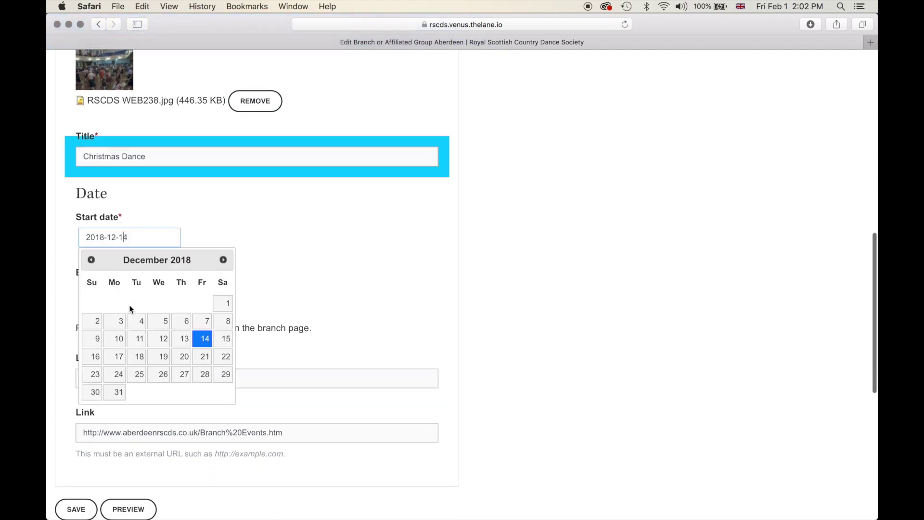
{"action": "left_click", "coordinate": [250, 231]}
{"action": "scroll", "coordinate": [251, 231], "scroll_direction": "down", "scroll_amount": 3}
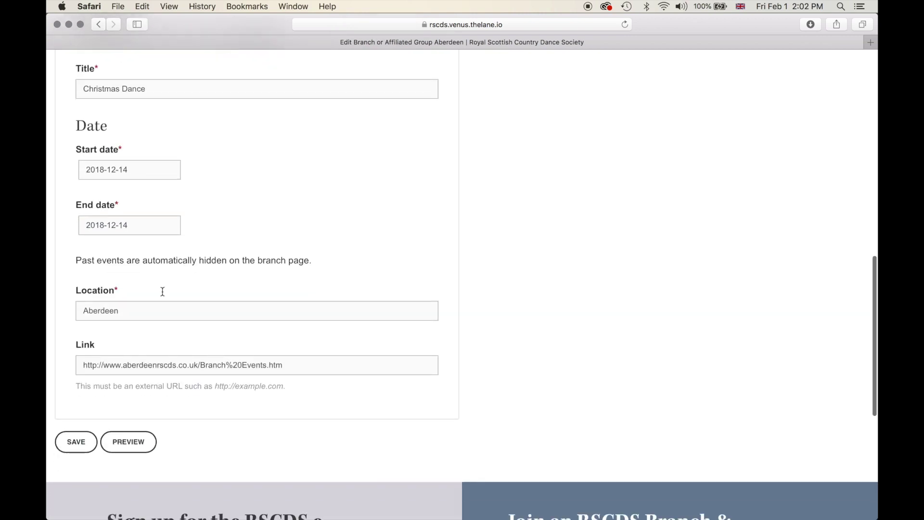
{"action": "left_click", "coordinate": [155, 304]}
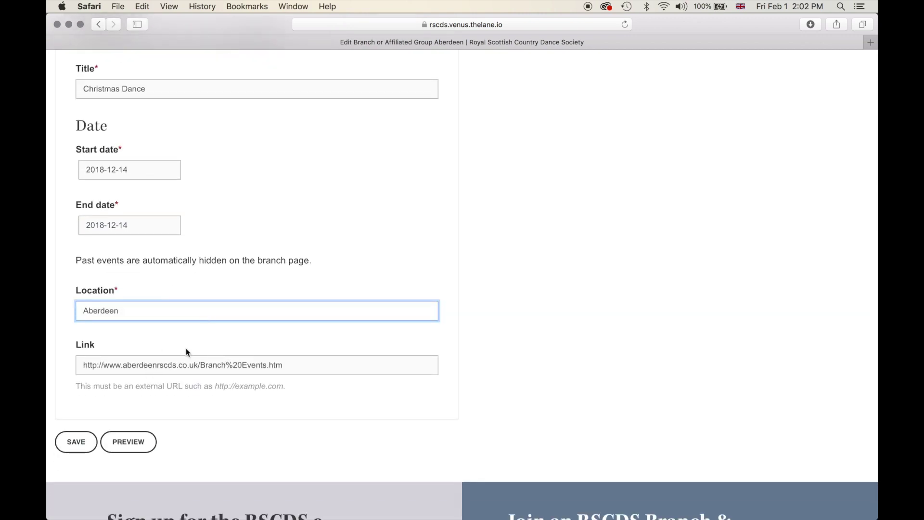
{"action": "scroll", "coordinate": [188, 352], "scroll_direction": "up", "scroll_amount": 5}
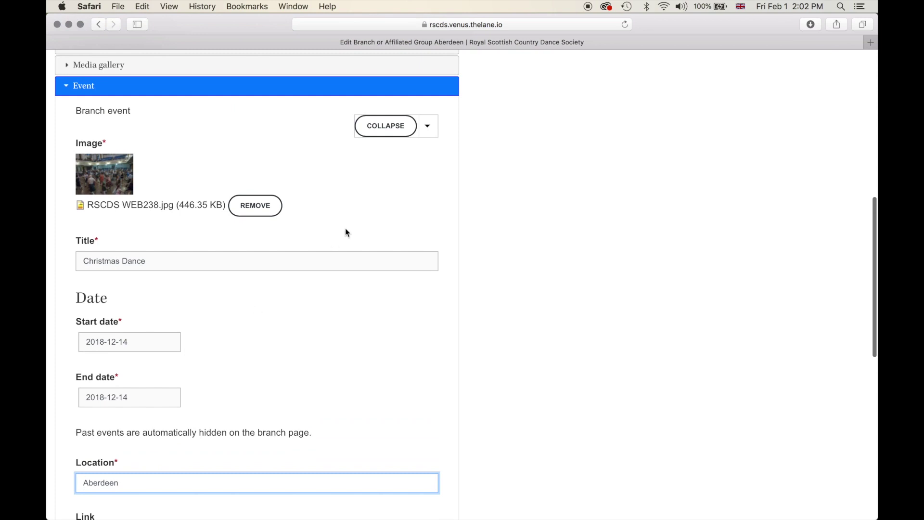
{"action": "left_click", "coordinate": [428, 126]}
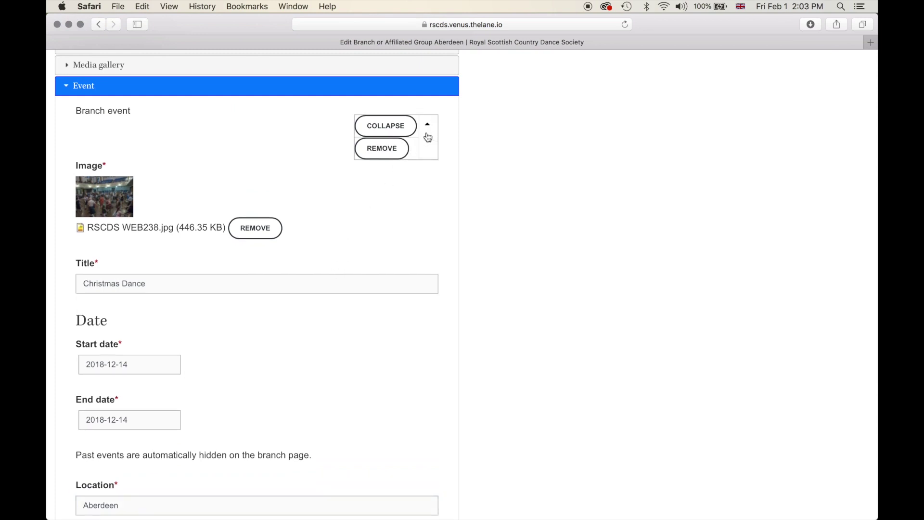
{"action": "scroll", "coordinate": [333, 207], "scroll_direction": "down", "scroll_amount": 1}
{"action": "scroll", "coordinate": [332, 208], "scroll_direction": "down", "scroll_amount": 4}
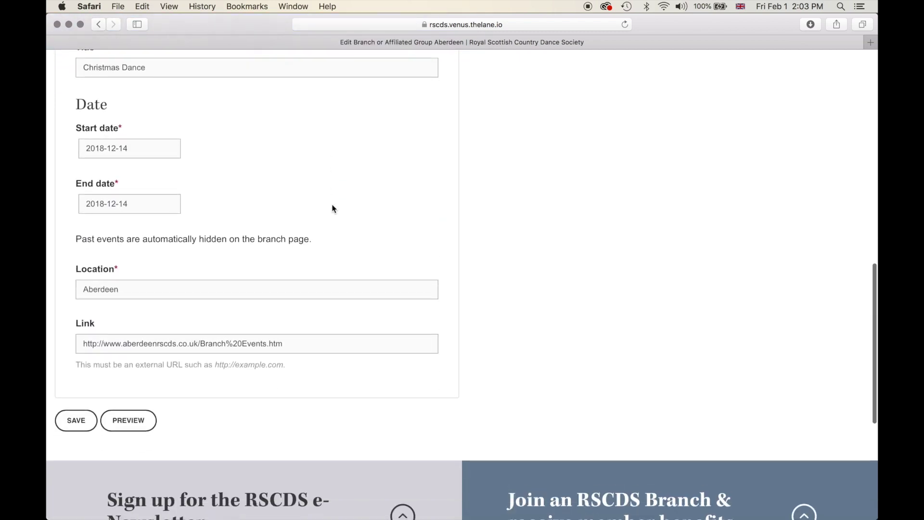
{"action": "scroll", "coordinate": [117, 318], "scroll_direction": "up", "scroll_amount": 5}
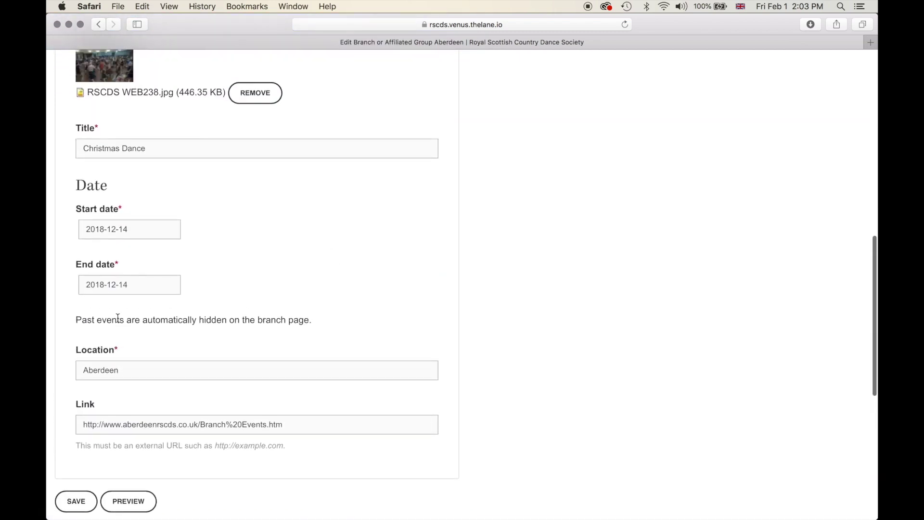
{"action": "scroll", "coordinate": [240, 258], "scroll_direction": "up", "scroll_amount": 2}
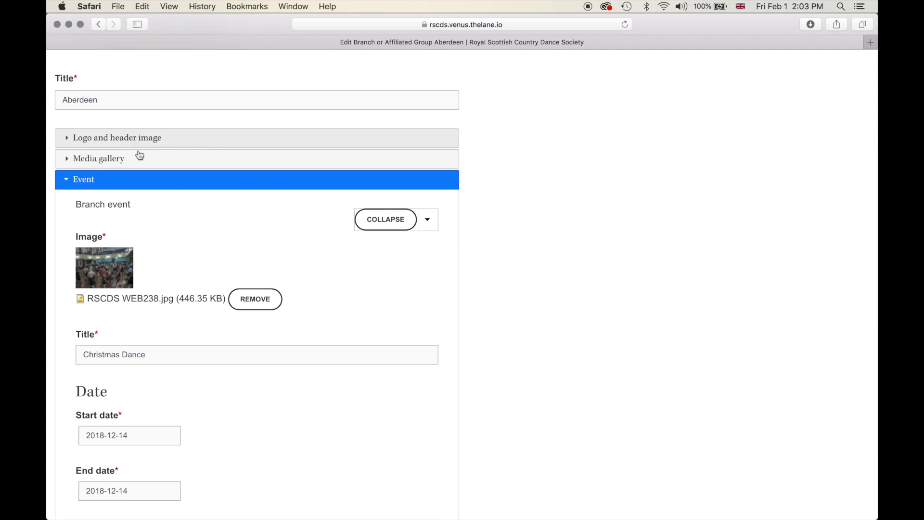
{"action": "scroll", "coordinate": [144, 248], "scroll_direction": "down", "scroll_amount": 10}
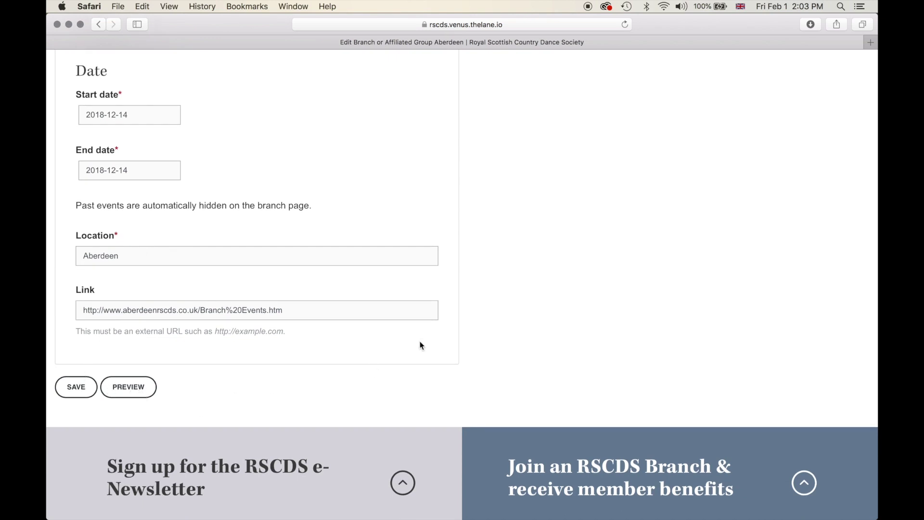
{"action": "scroll", "coordinate": [420, 340], "scroll_direction": "up", "scroll_amount": 1}
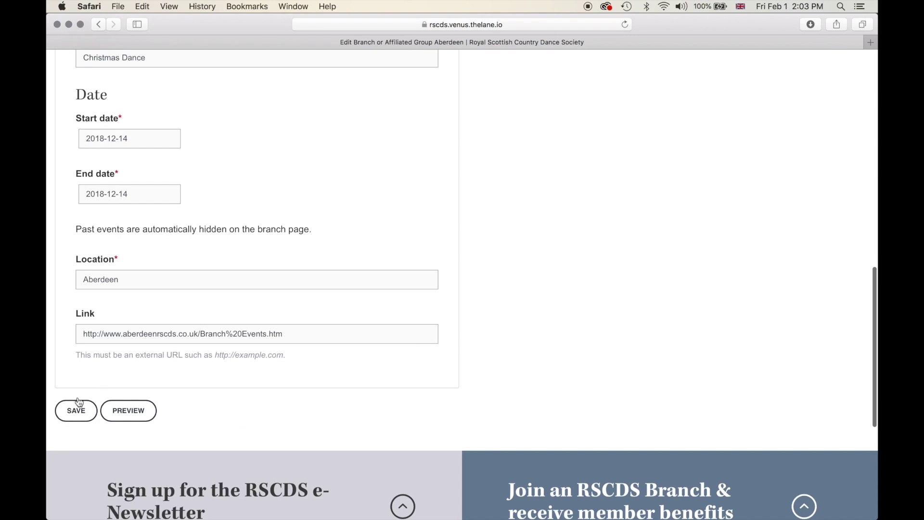
{"action": "left_click", "coordinate": [75, 415]}
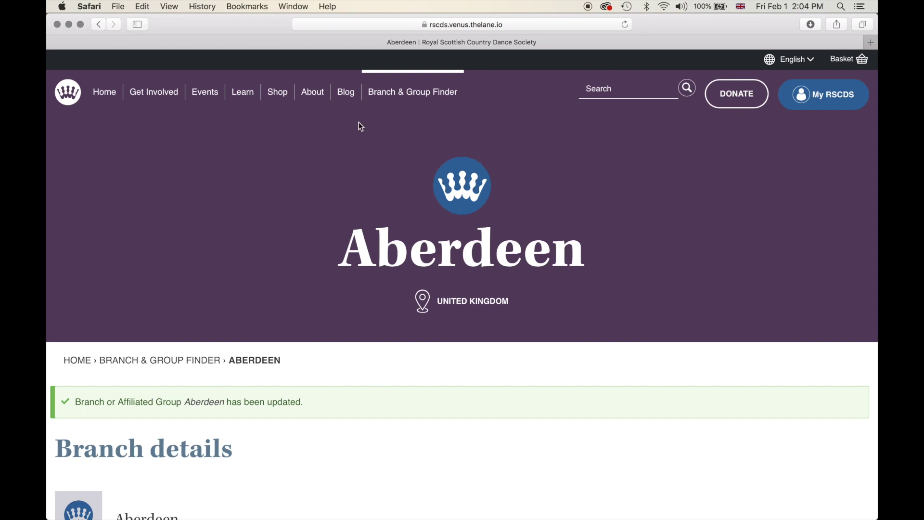
- On the updated Aberdeen page, enlarge the remaining little girl gallery photo and close it
{"action": "scroll", "coordinate": [295, 306], "scroll_direction": "down", "scroll_amount": 8}
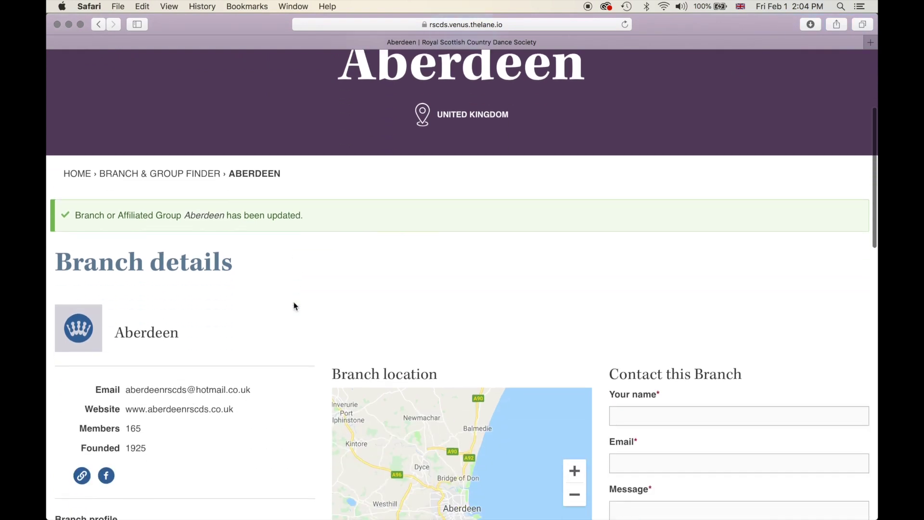
{"action": "scroll", "coordinate": [295, 306], "scroll_direction": "down", "scroll_amount": 10}
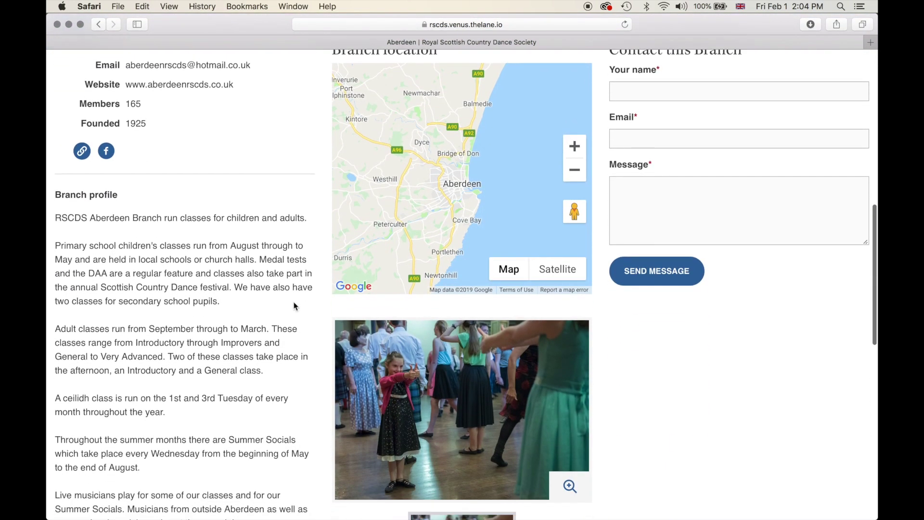
{"action": "scroll", "coordinate": [295, 307], "scroll_direction": "down", "scroll_amount": 3}
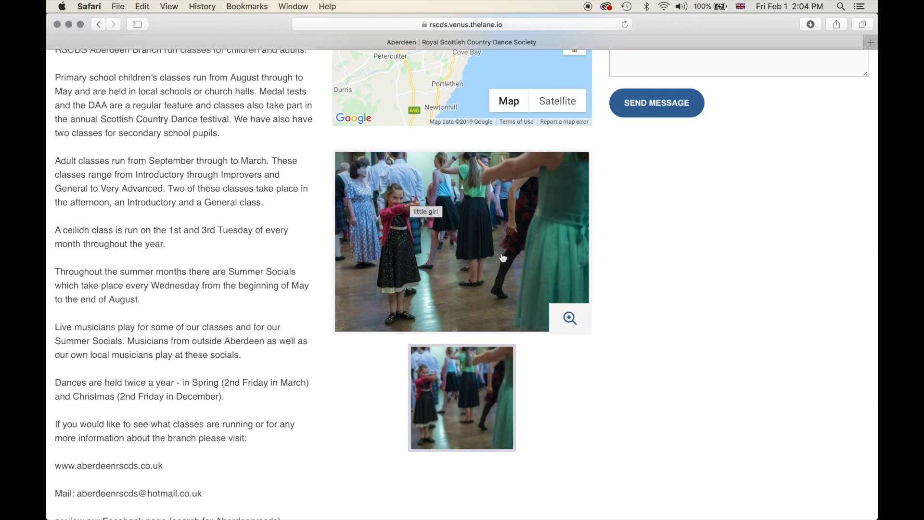
{"action": "left_click", "coordinate": [569, 318]}
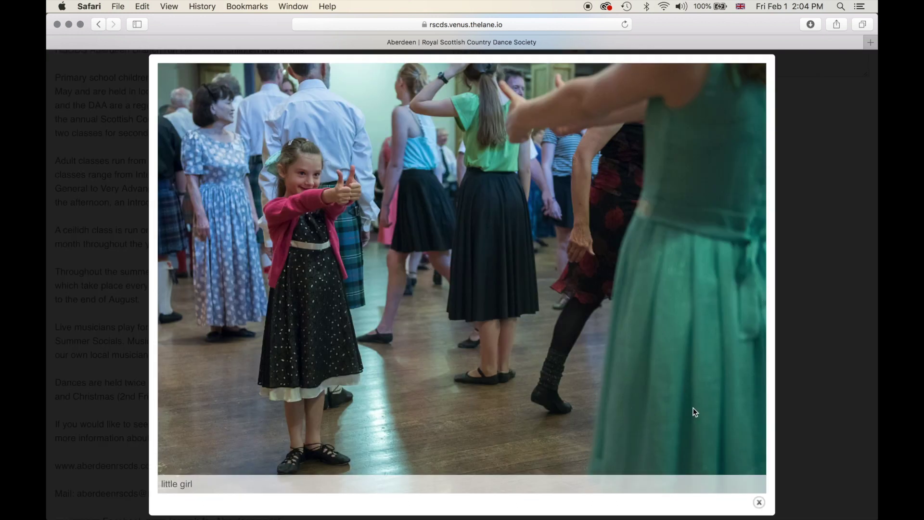
{"action": "left_click", "coordinate": [760, 503]}
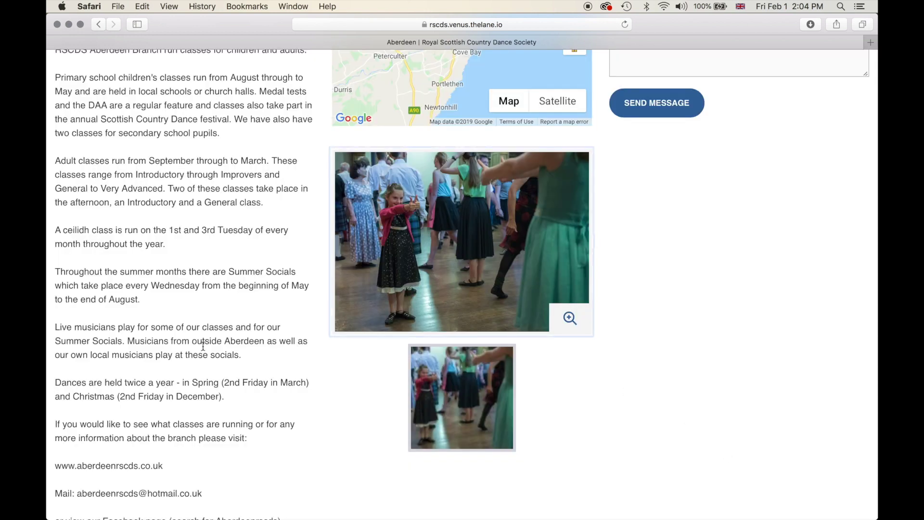
- Scroll the updated Aberdeen page back to the top to check its plain purple header
{"action": "scroll", "coordinate": [203, 346], "scroll_direction": "up", "scroll_amount": 10}
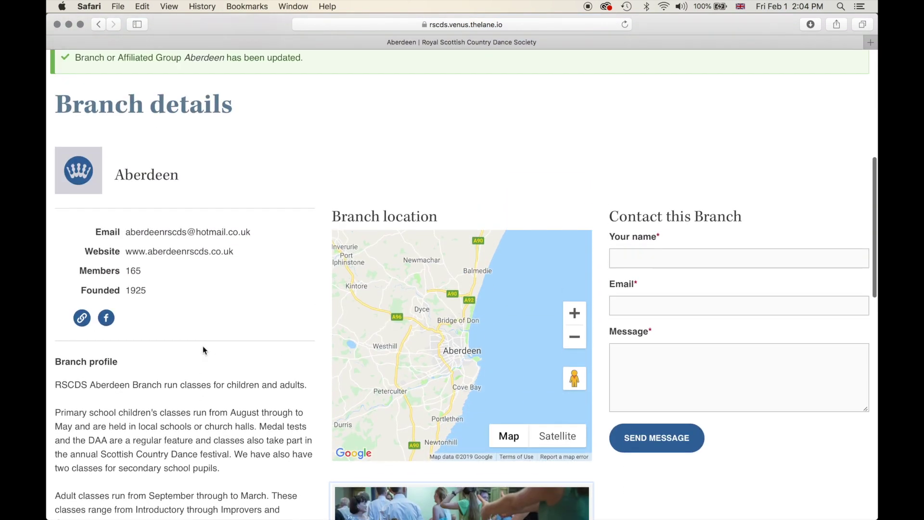
{"action": "scroll", "coordinate": [203, 346], "scroll_direction": "up", "scroll_amount": 8}
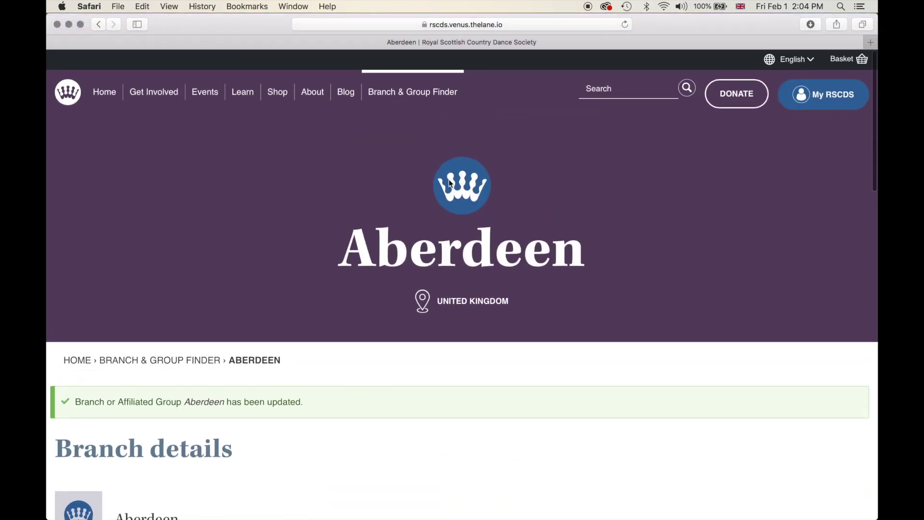
{"action": "scroll", "coordinate": [449, 179], "scroll_direction": "down", "scroll_amount": 3}
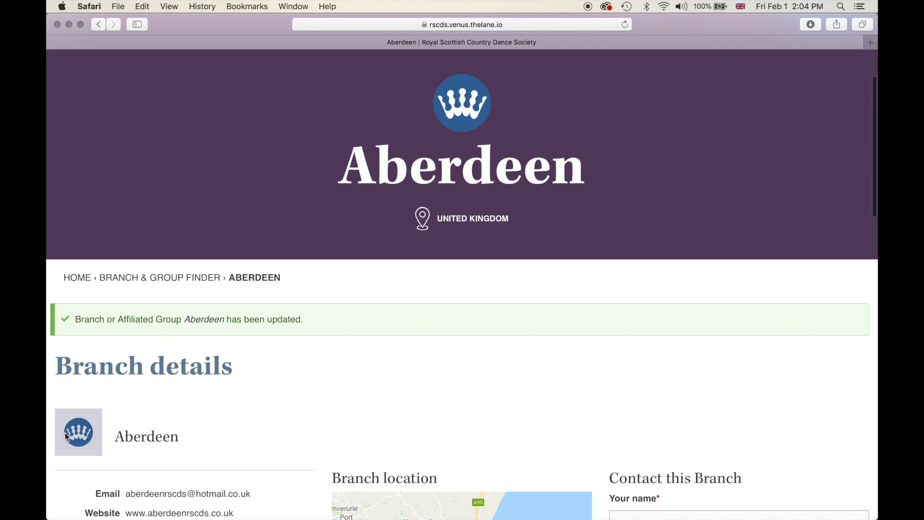
{"action": "scroll", "coordinate": [438, 199], "scroll_direction": "up", "scroll_amount": 3}
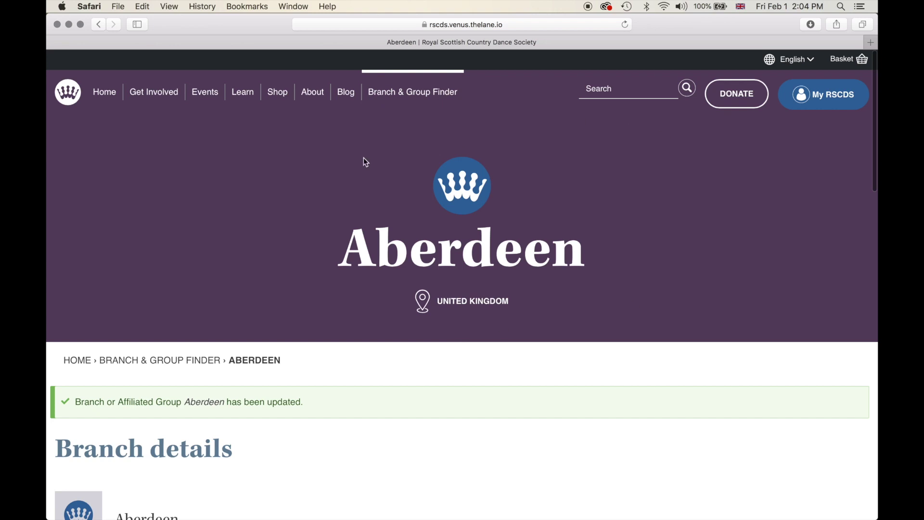
{"action": "scroll", "coordinate": [269, 198], "scroll_direction": "down", "scroll_amount": 20}
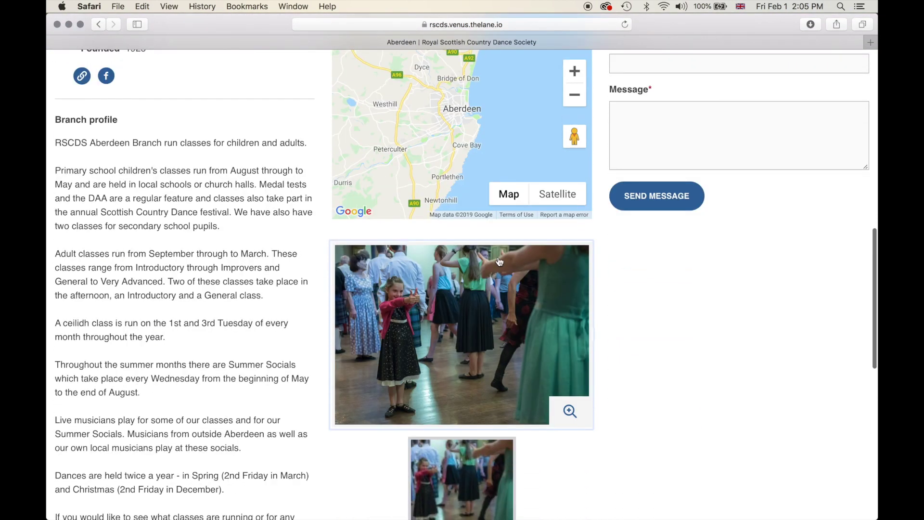
{"action": "scroll", "coordinate": [478, 479], "scroll_direction": "down", "scroll_amount": 2}
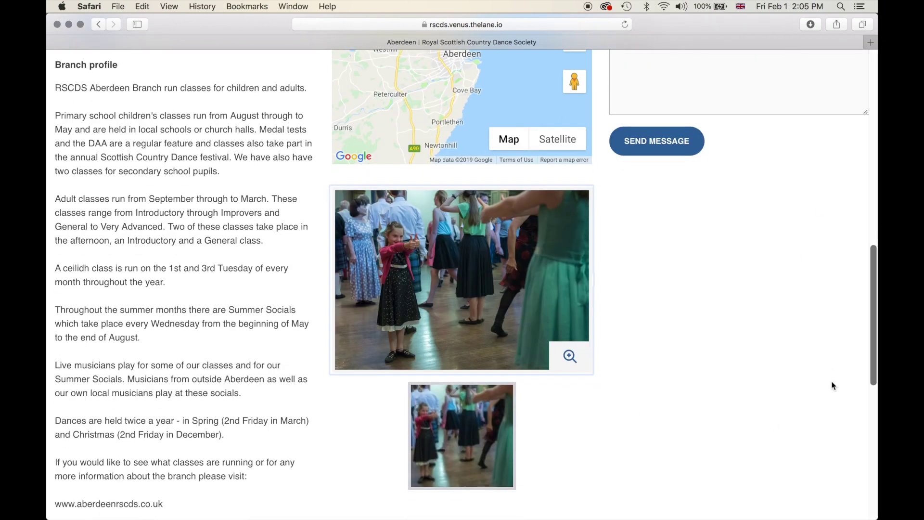
{"action": "scroll", "coordinate": [611, 211], "scroll_direction": "up", "scroll_amount": 20}
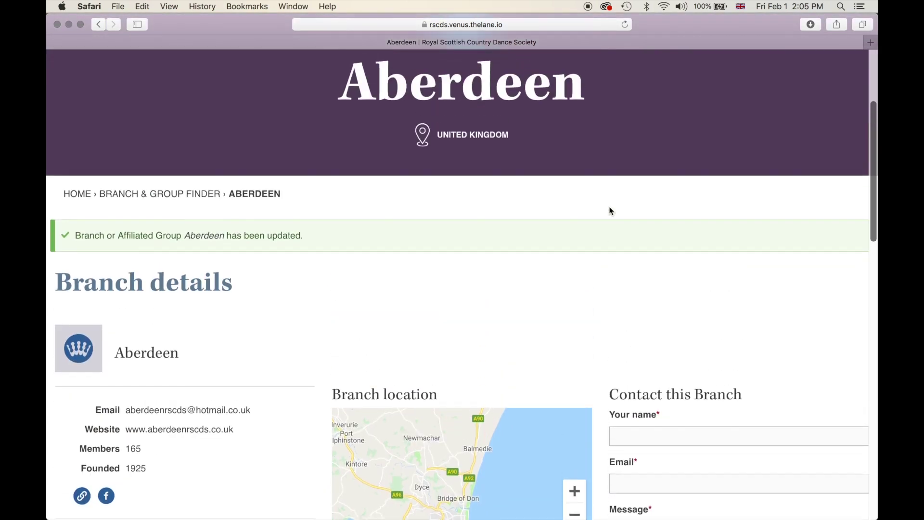
{"action": "scroll", "coordinate": [611, 211], "scroll_direction": "up", "scroll_amount": 5}
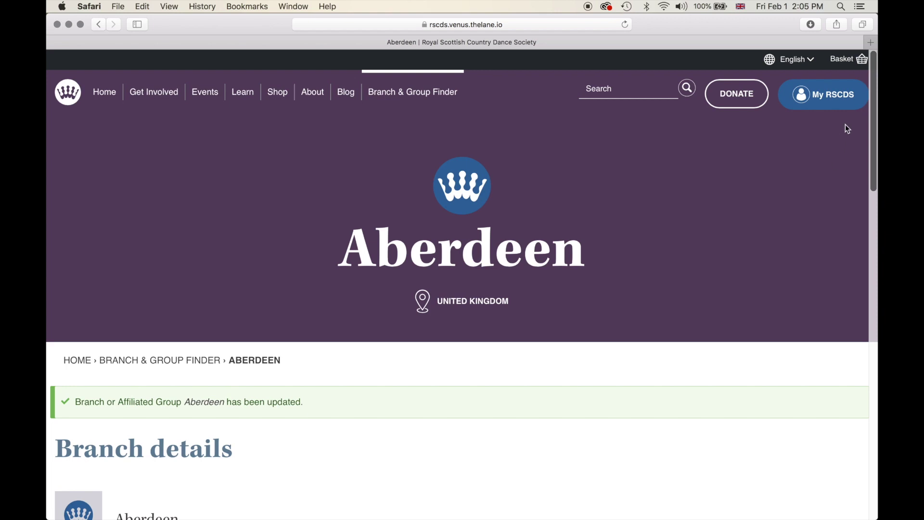
- Return to the My RSCDS dashboard and scroll toward the Branch administration tiles
{"action": "left_click", "coordinate": [813, 95]}
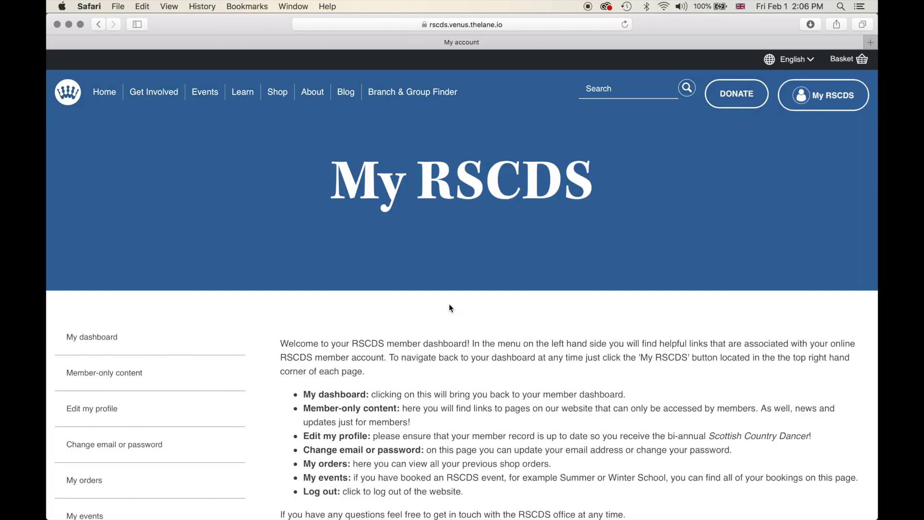
{"action": "scroll", "coordinate": [451, 308], "scroll_direction": "down", "scroll_amount": 10}
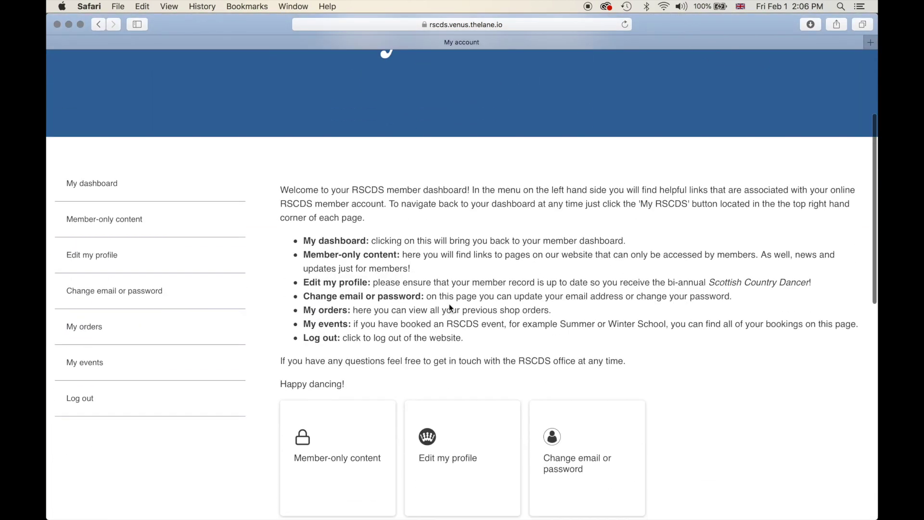